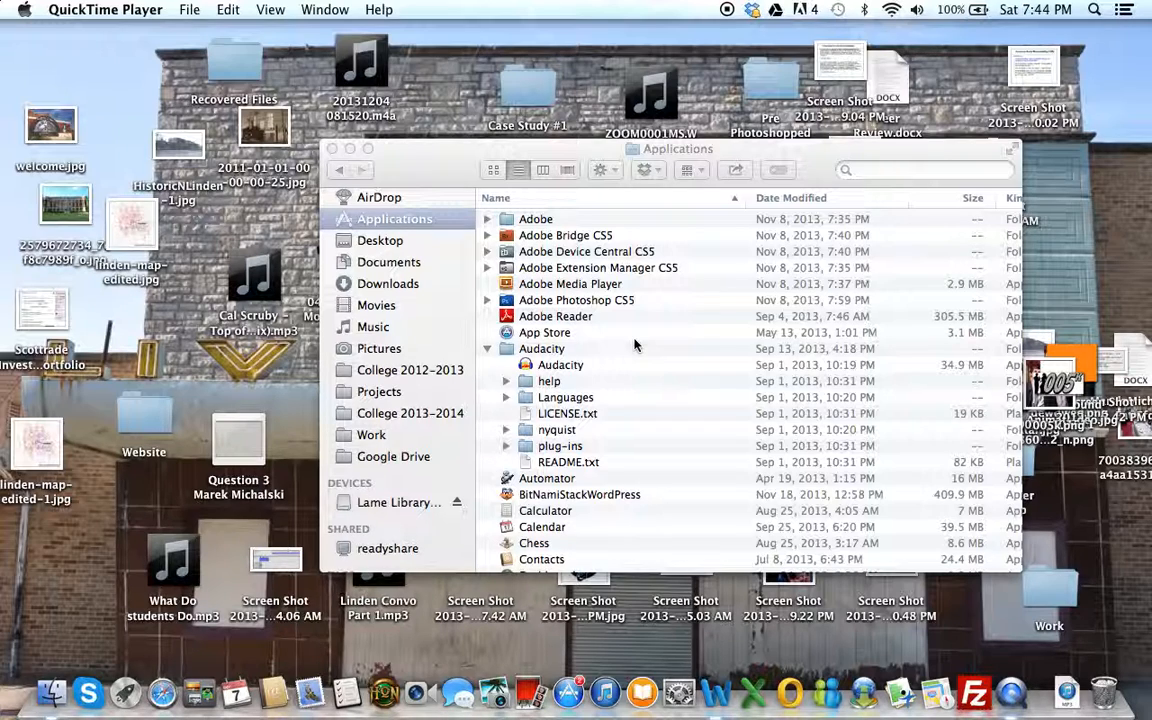
Step: Launch Audacity from the Applications folder, dismiss its welcome message and reposition the main window
{"action": "double_click", "coordinate": [549, 366]}
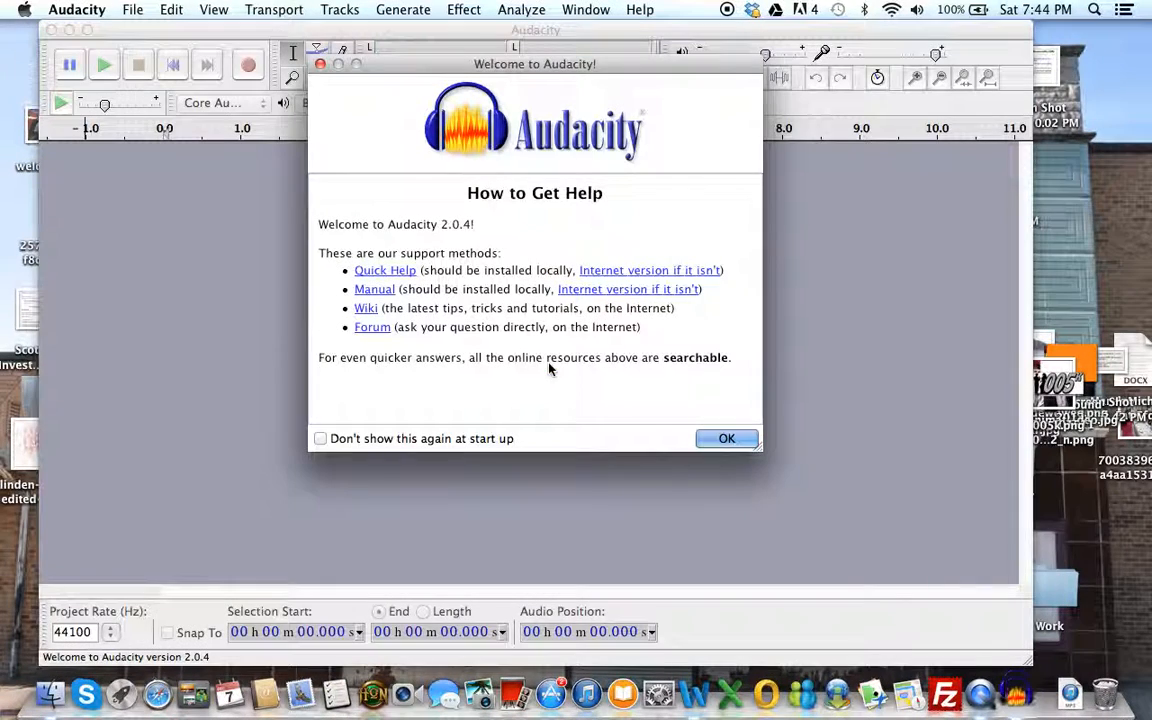
{"action": "left_click_drag", "start_coordinate": [366, 73], "coordinate": [366, 91]}
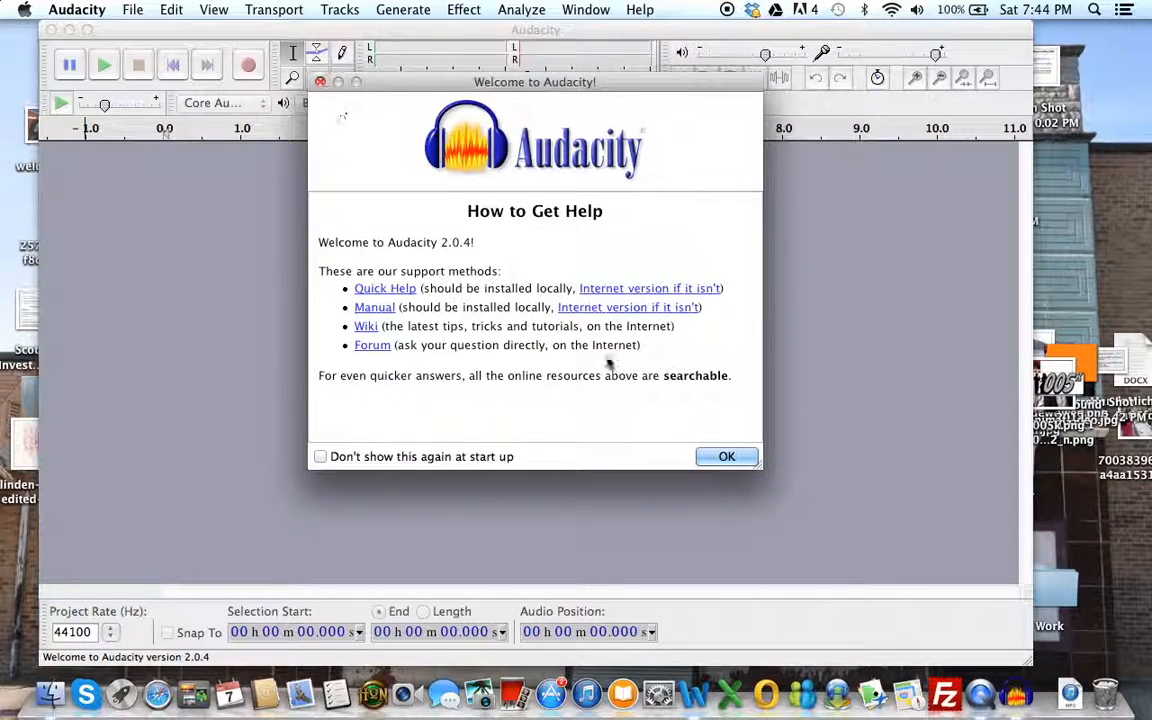
{"action": "left_click", "coordinate": [728, 457]}
{"action": "left_click_drag", "start_coordinate": [365, 28], "coordinate": [399, 74]}
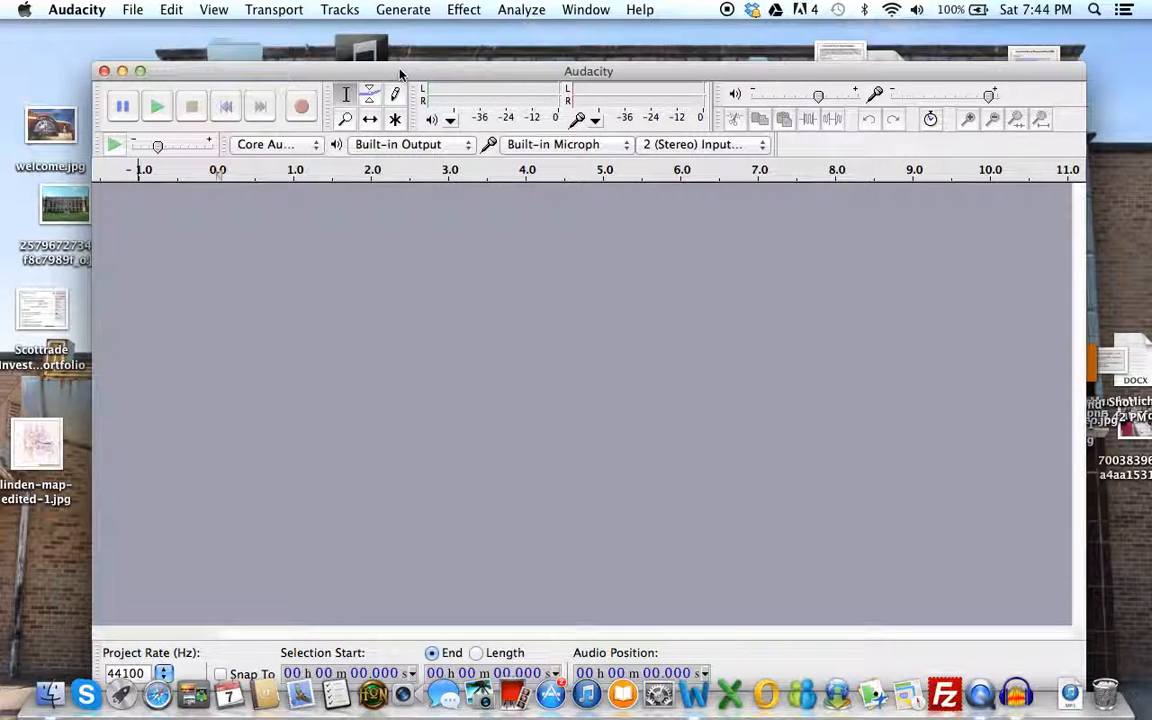
{"action": "left_click_drag", "start_coordinate": [399, 74], "coordinate": [386, 41]}
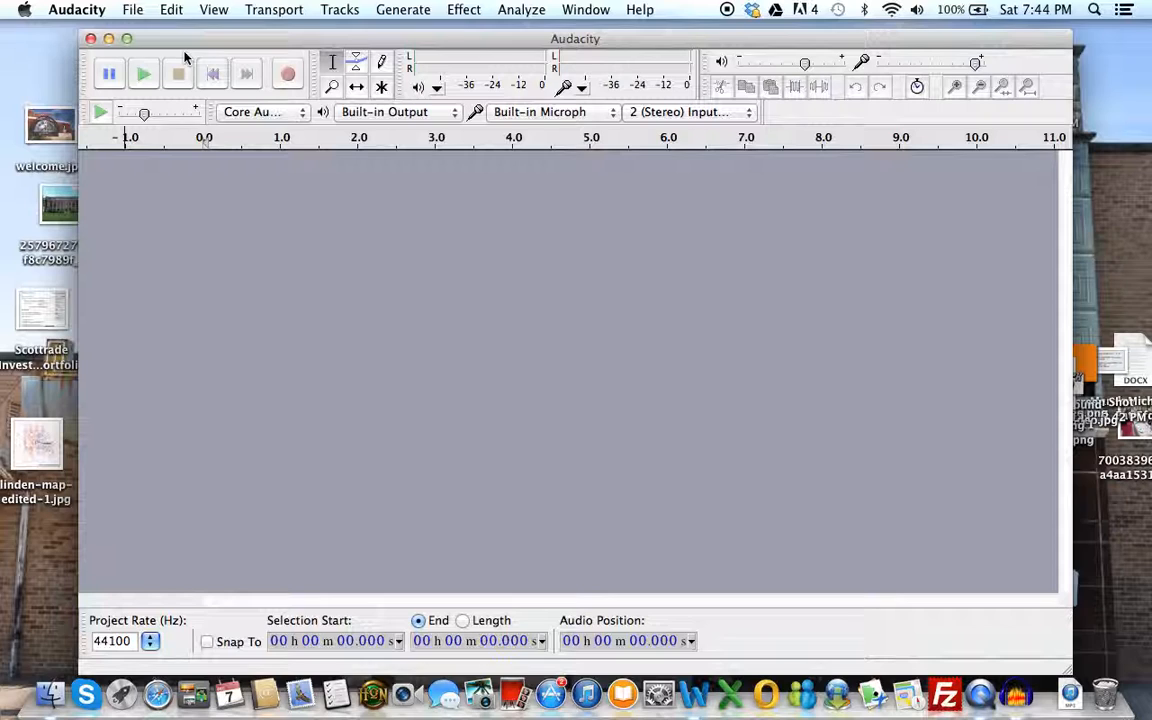
Step: Import the audio file 20131204 081520.m4a from the Desktop into the empty project
{"action": "left_click", "coordinate": [110, 8]}
{"action": "left_click", "coordinate": [127, 8]}
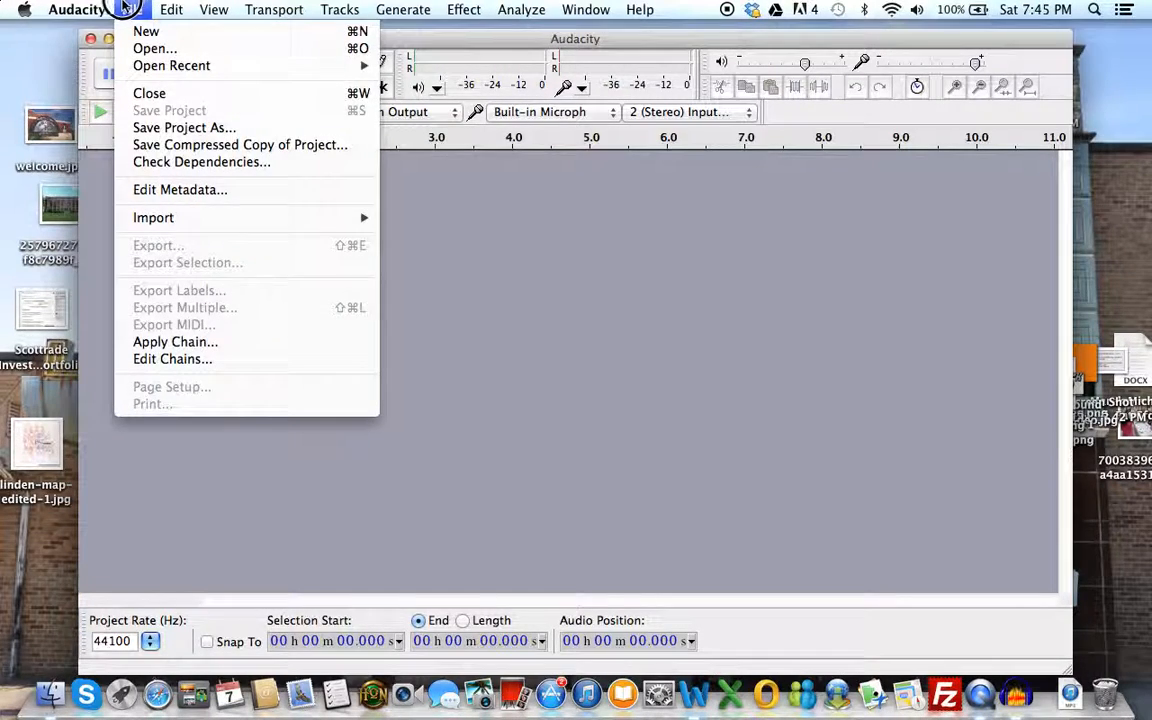
{"action": "mouse_move", "coordinate": [368, 210]}
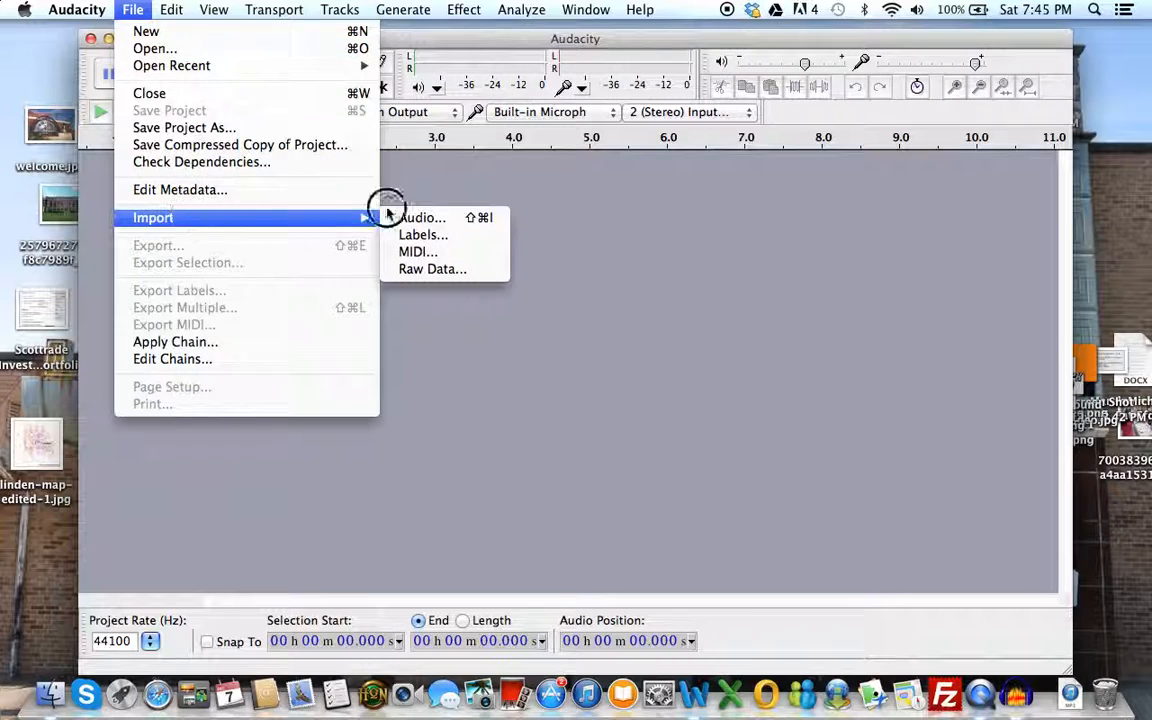
{"action": "left_click", "coordinate": [420, 219]}
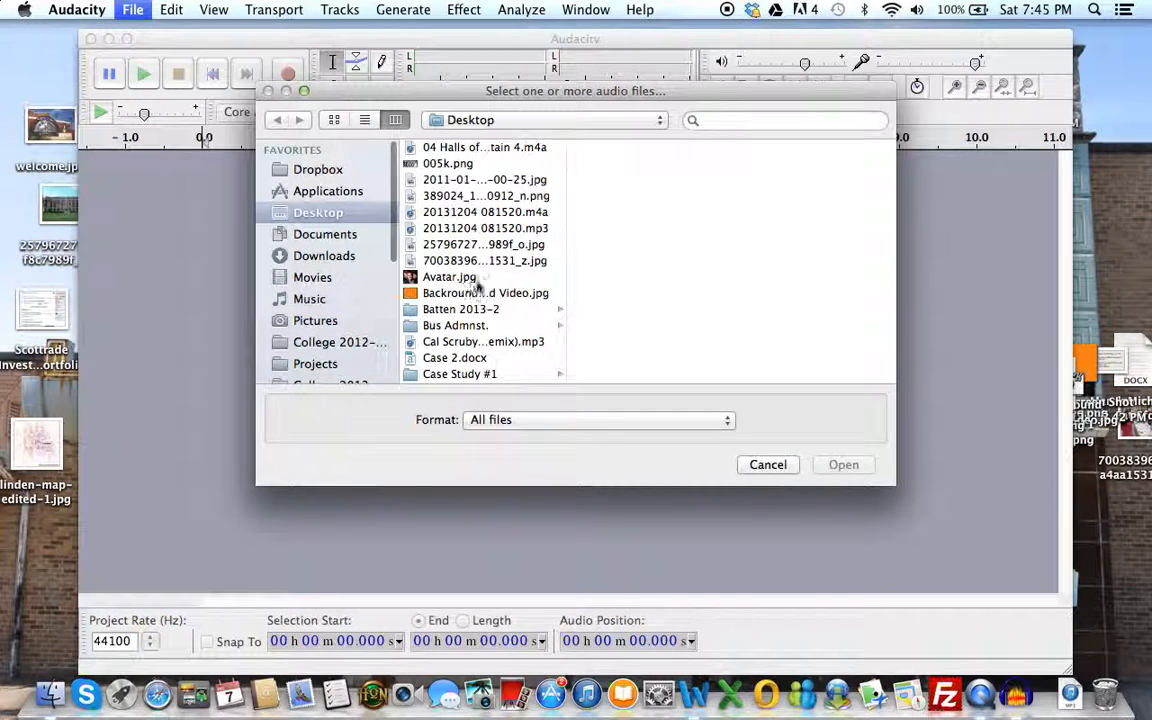
{"action": "left_click", "coordinate": [505, 214]}
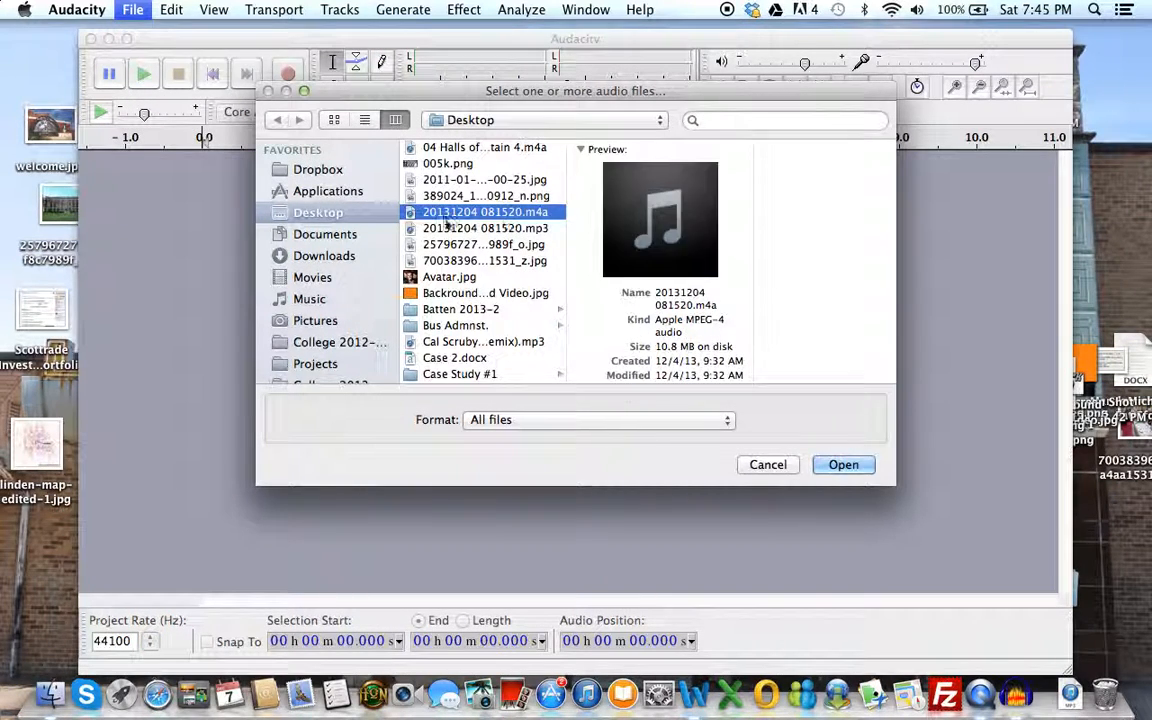
{"action": "left_click", "coordinate": [845, 466]}
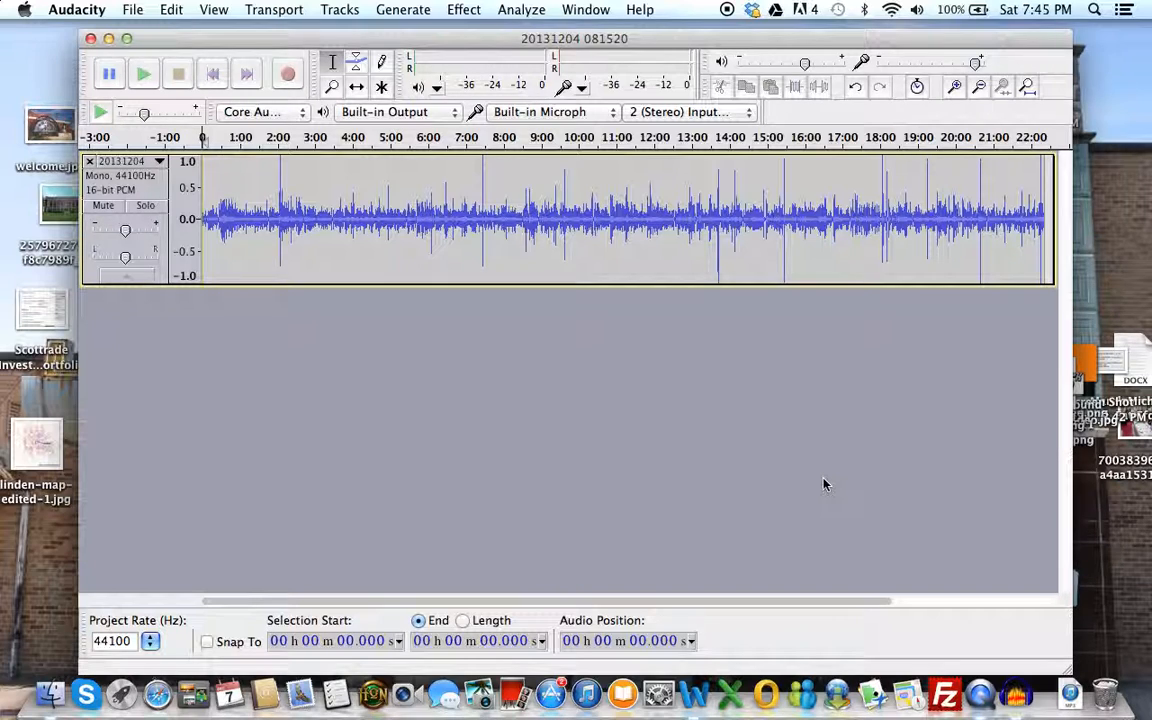
{"action": "left_click", "coordinate": [284, 218]}
{"action": "left_click_drag", "start_coordinate": [284, 218], "coordinate": [396, 226]}
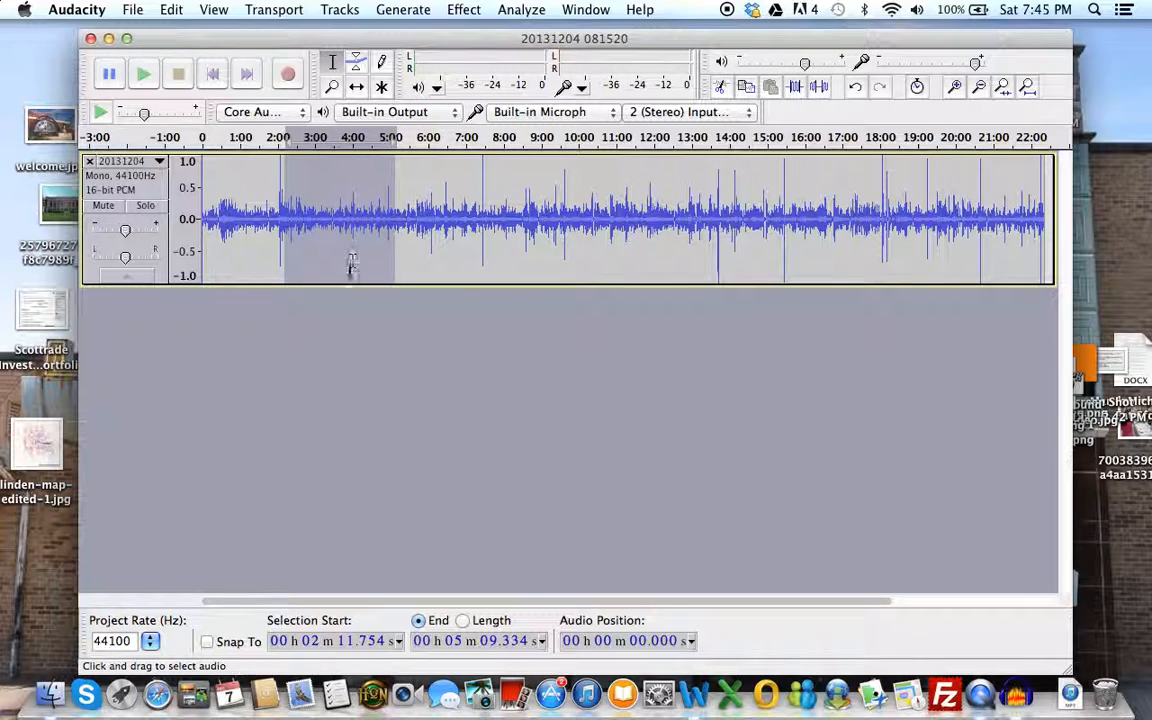
{"action": "left_click", "coordinate": [339, 335]}
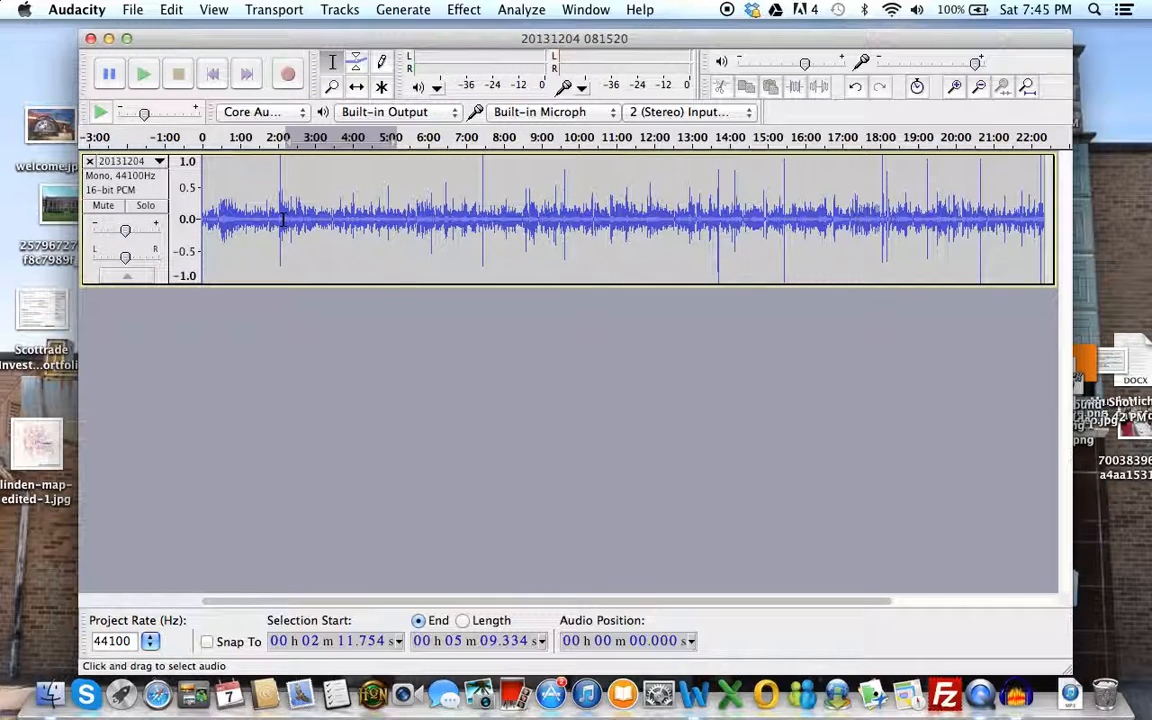
Step: Cut the audio between about 2:42 and 5:51 from the recording and paste it into a new track
{"action": "left_click_drag", "start_coordinate": [282, 216], "coordinate": [421, 228]}
{"action": "left_click", "coordinate": [325, 222]}
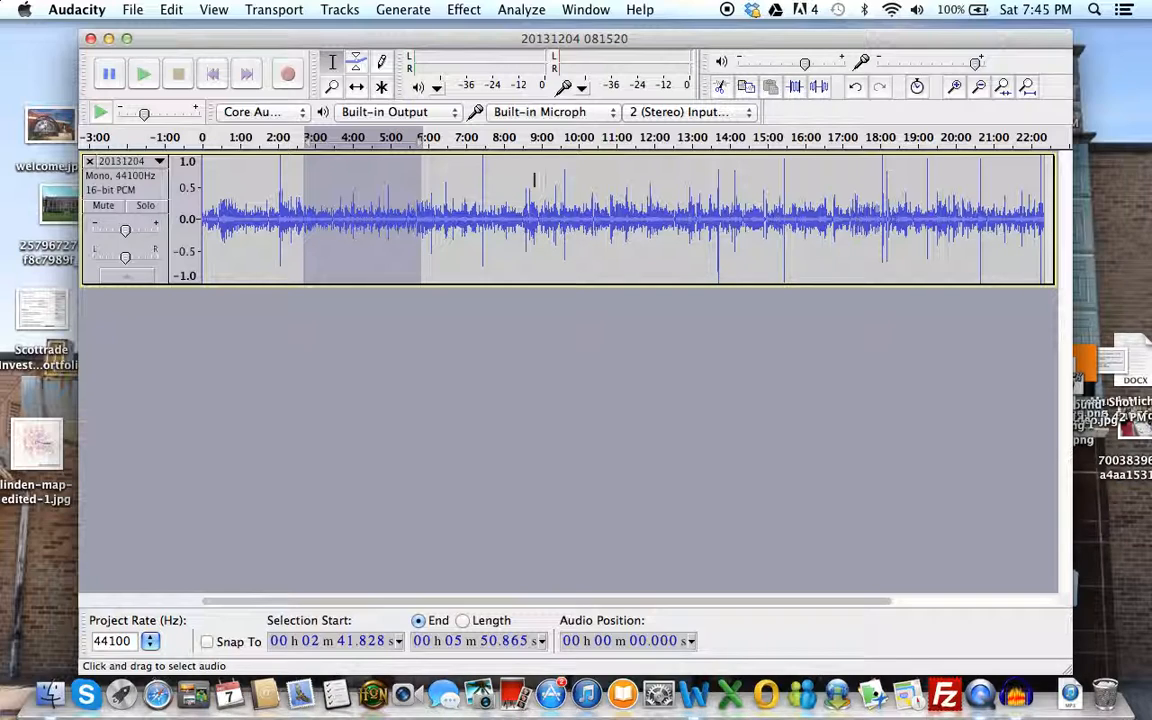
{"action": "left_click", "coordinate": [722, 88]}
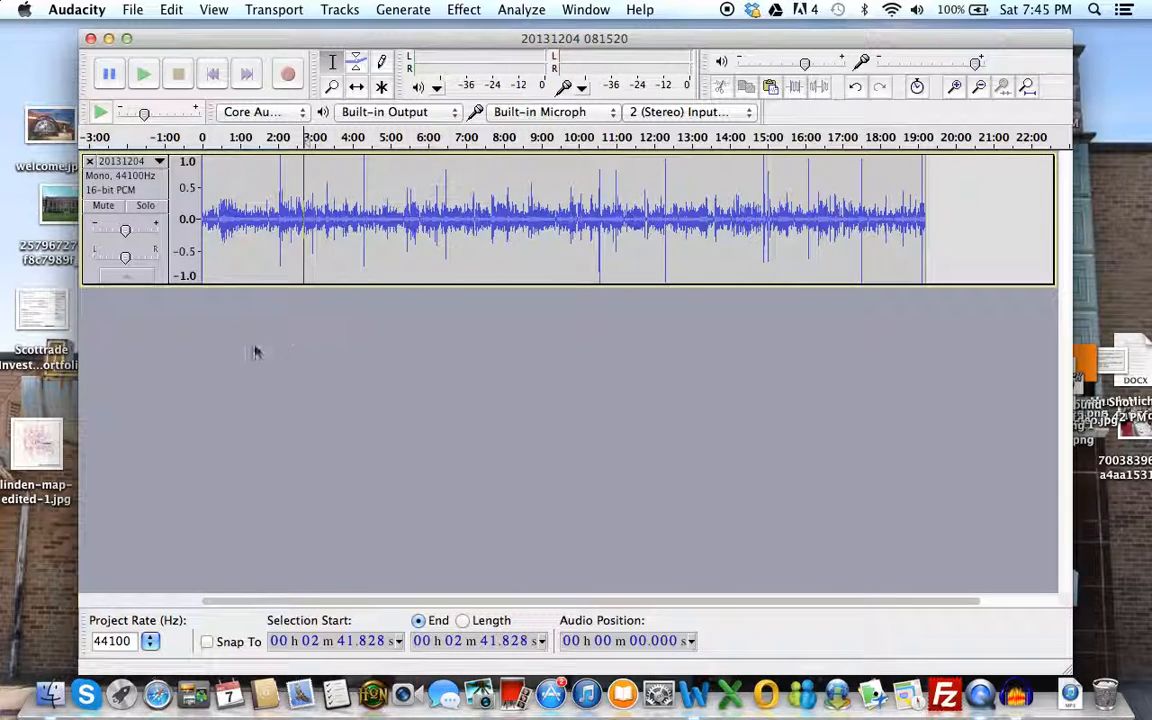
{"action": "left_click", "coordinate": [772, 88]}
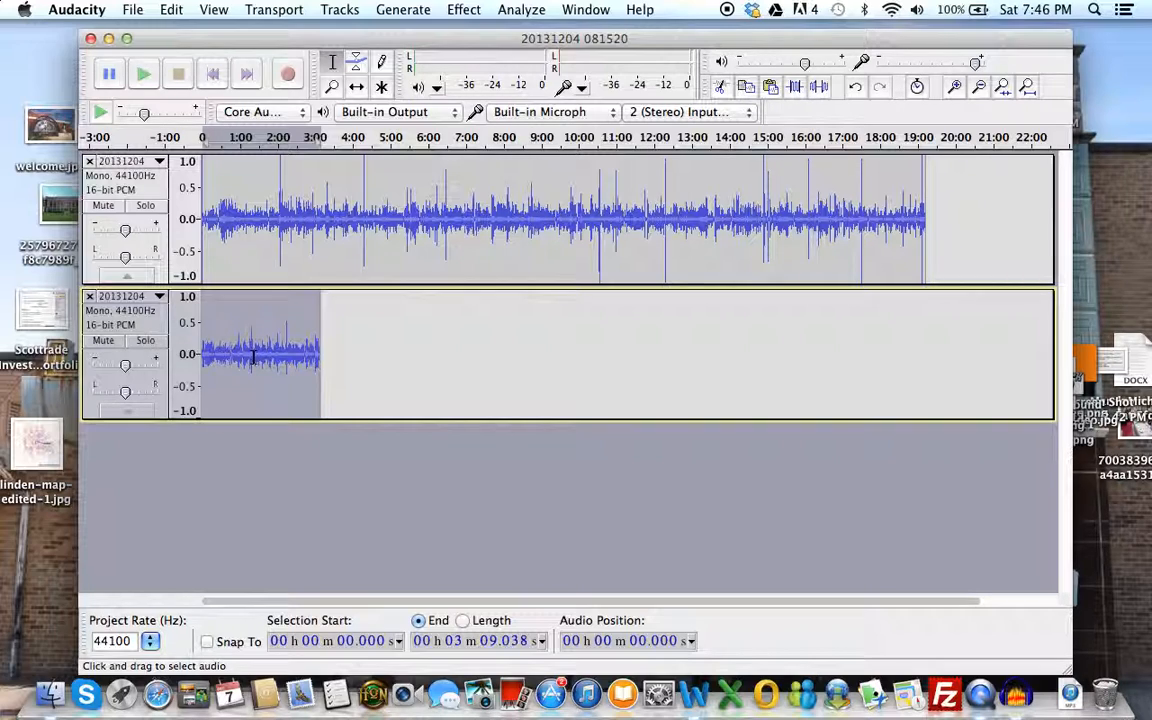
Step: Shift the first track's audio in time so that it starts at about 5:00
{"action": "left_click", "coordinate": [358, 88]}
{"action": "left_click", "coordinate": [233, 204]}
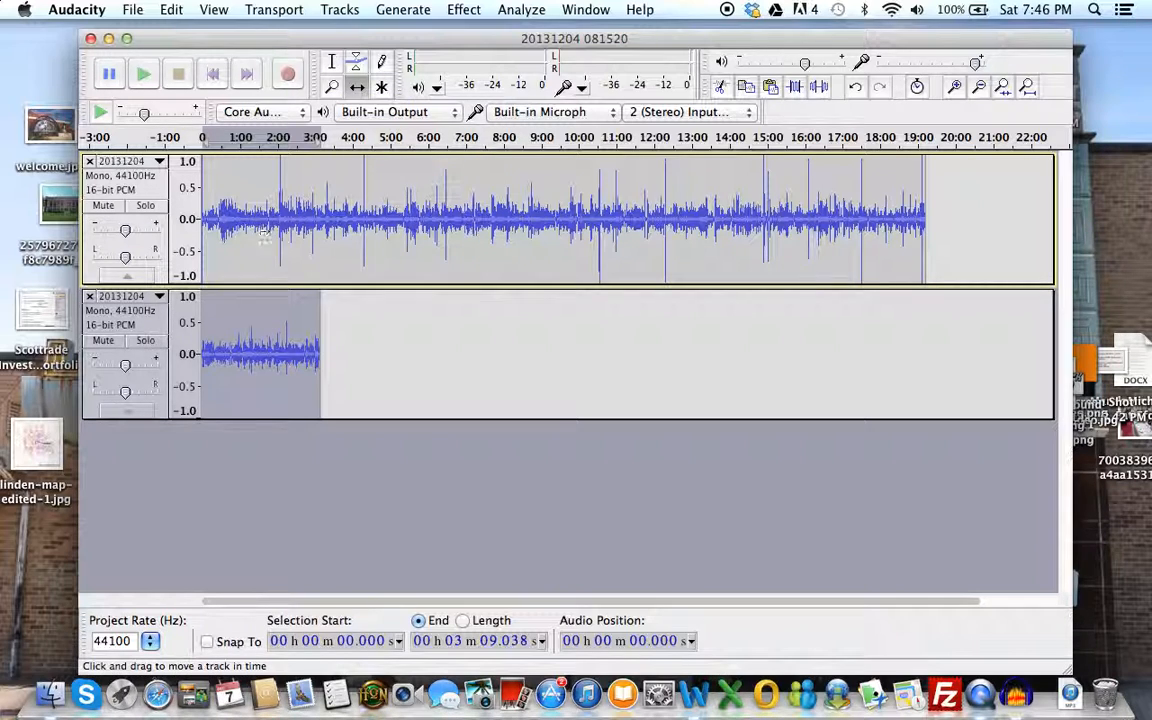
{"action": "left_click_drag", "start_coordinate": [231, 213], "coordinate": [424, 212]}
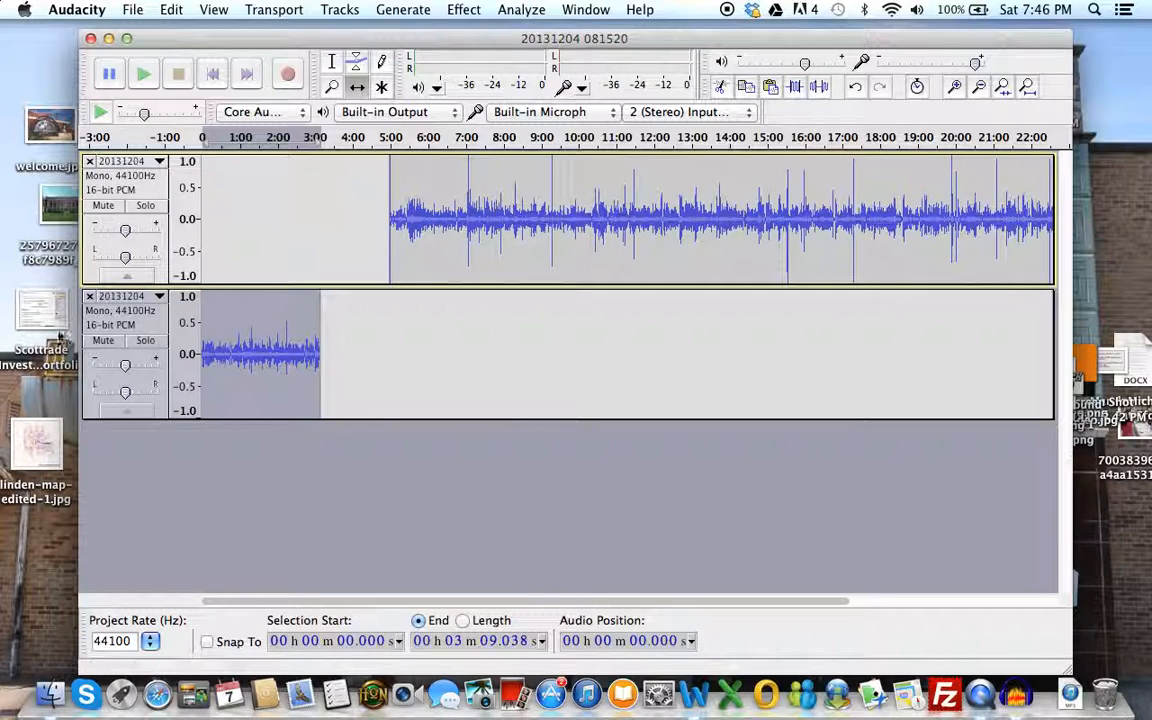
Step: Play the pasted clip in the second track from about 0:10 and pause after a few seconds
{"action": "left_click", "coordinate": [334, 64]}
{"action": "left_click", "coordinate": [208, 336]}
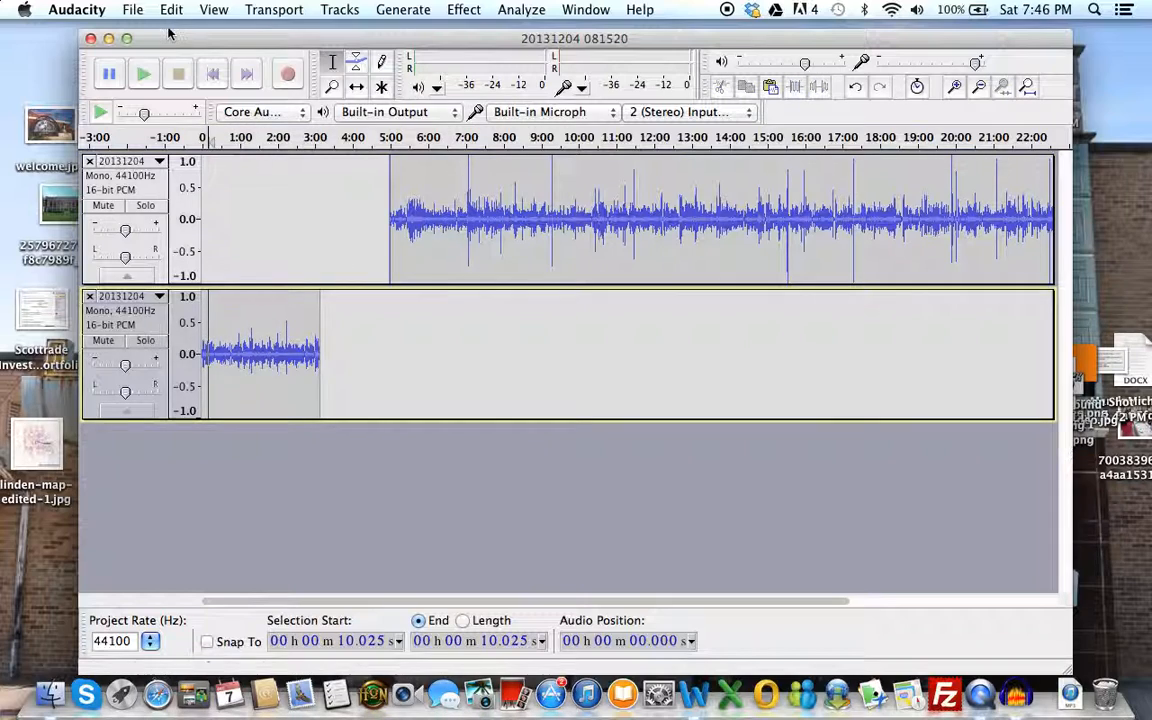
{"action": "left_click", "coordinate": [143, 73]}
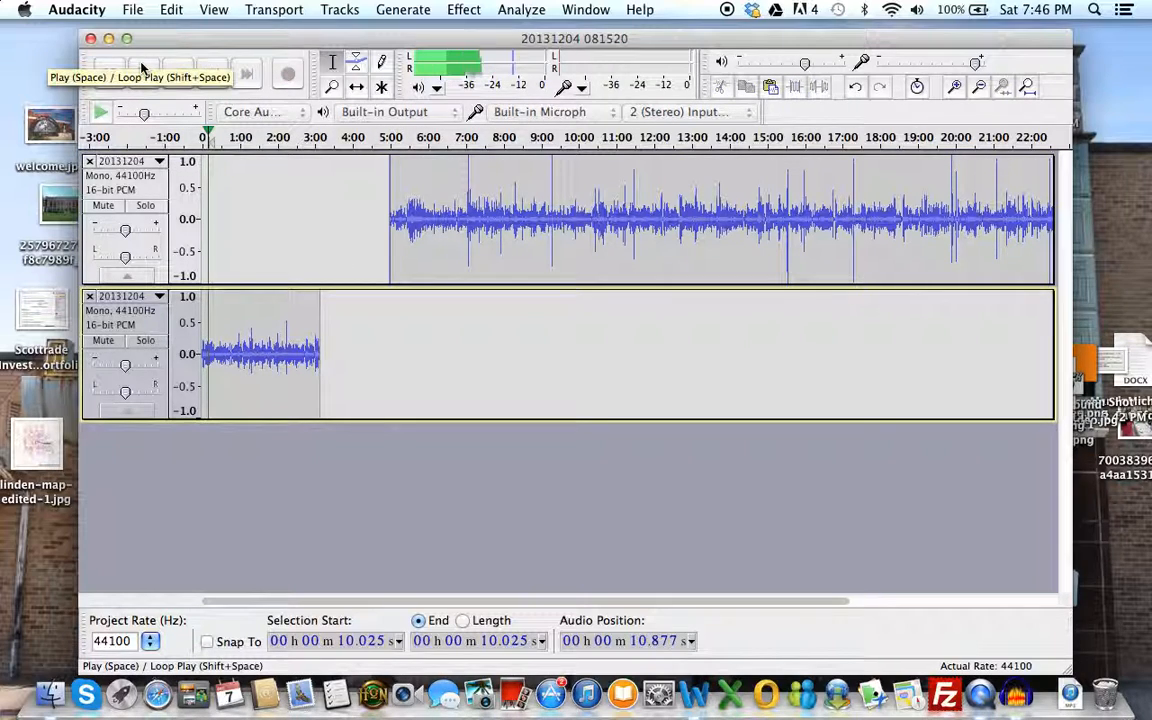
{"action": "left_click", "coordinate": [110, 75]}
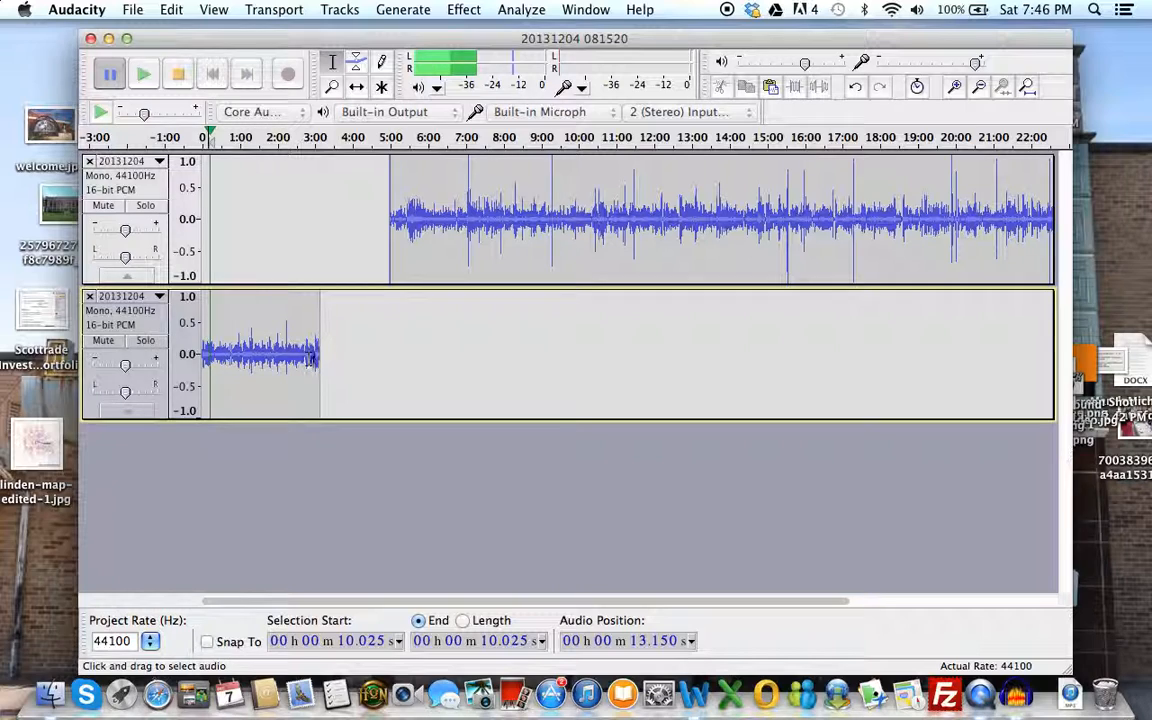
Step: Select the whole clip in the second track, stop playback and amplify the clip by 4.8 dB
{"action": "left_click_drag", "start_coordinate": [320, 350], "coordinate": [150, 347]}
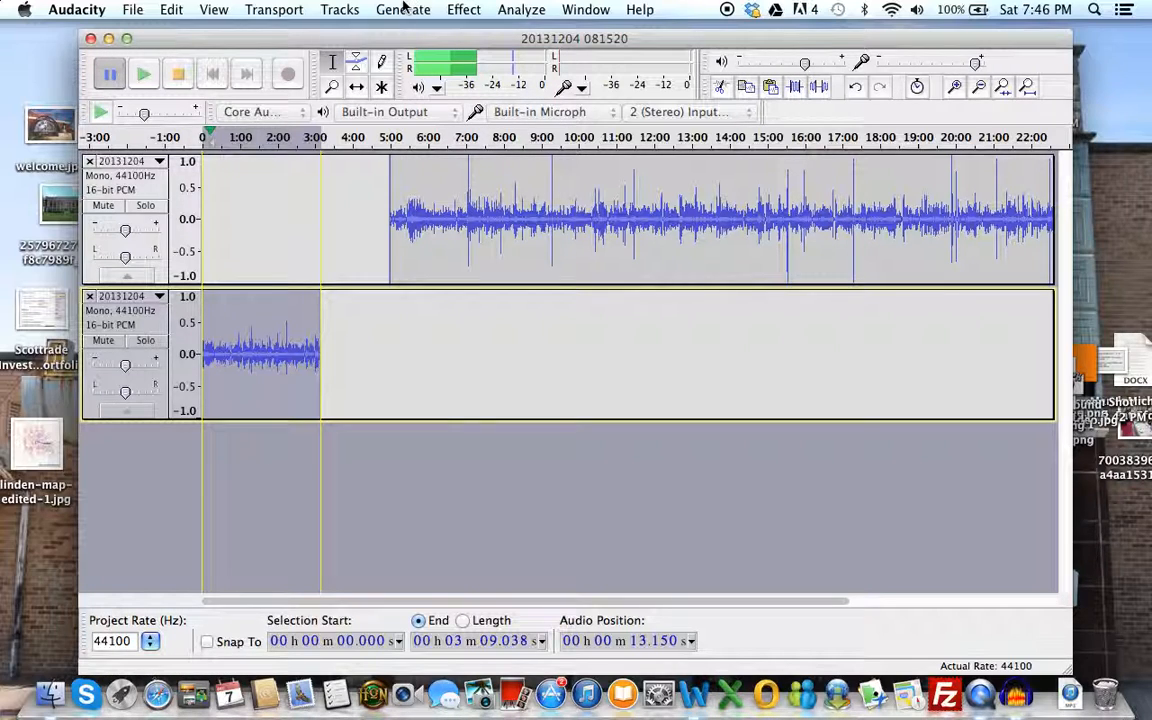
{"action": "left_click", "coordinate": [464, 9]}
{"action": "left_click", "coordinate": [464, 9]}
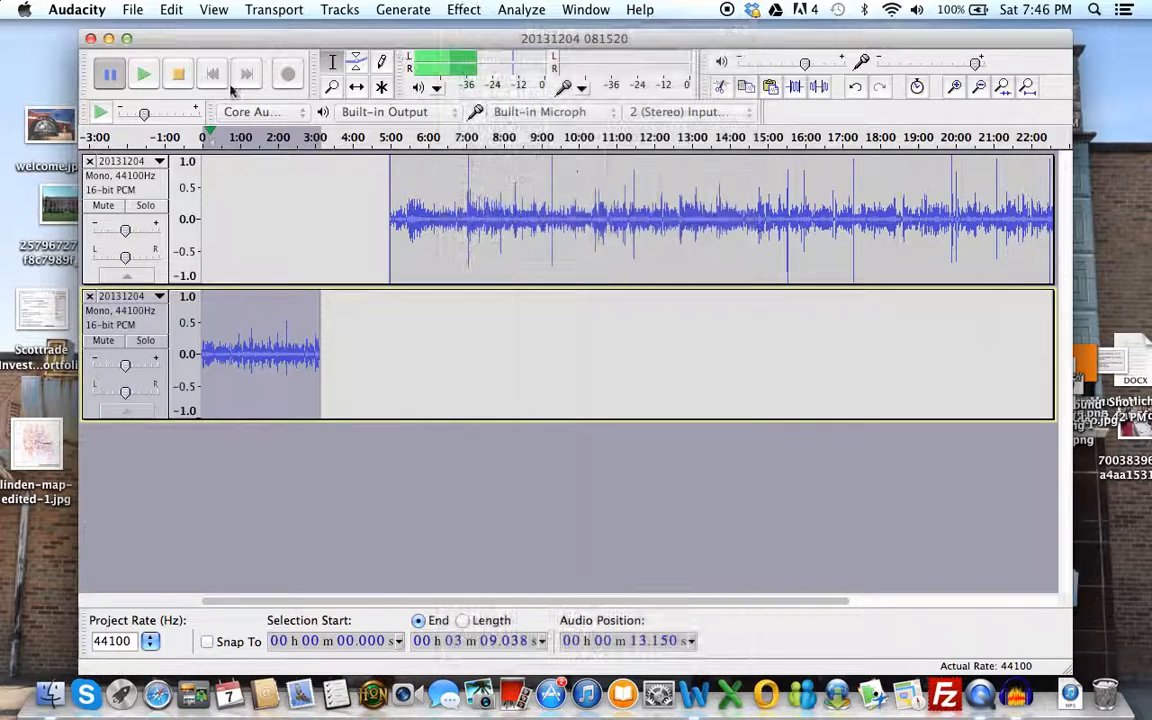
{"action": "left_click", "coordinate": [178, 74]}
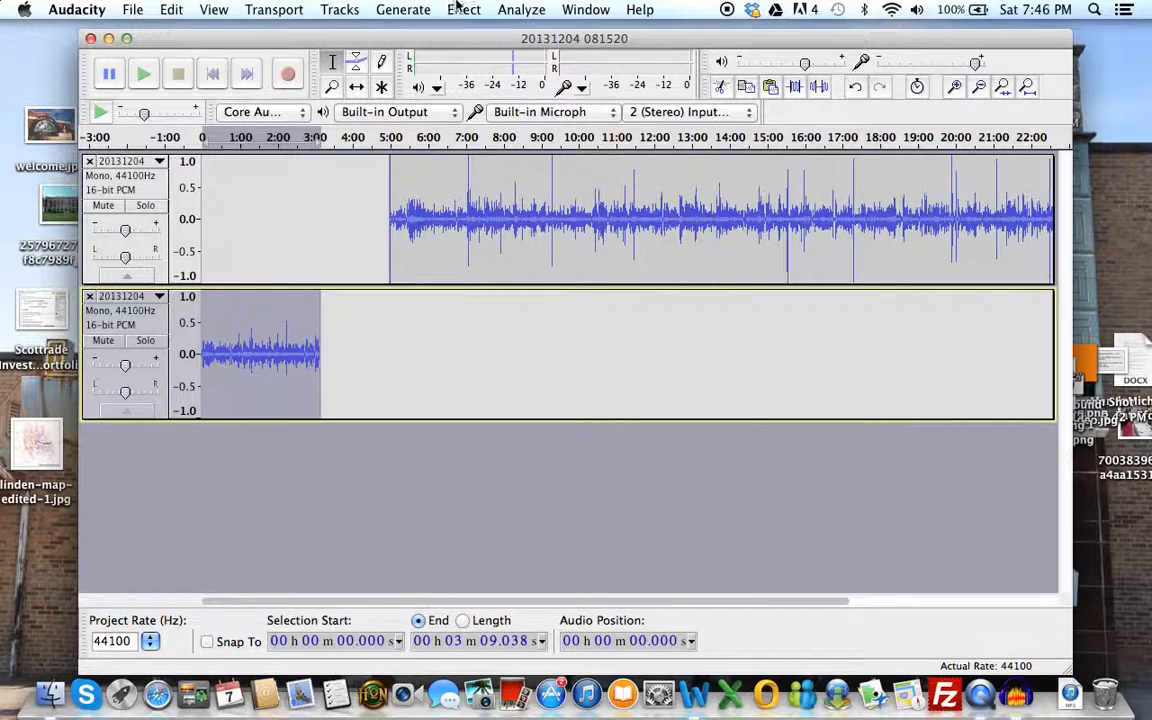
{"action": "left_click", "coordinate": [460, 9]}
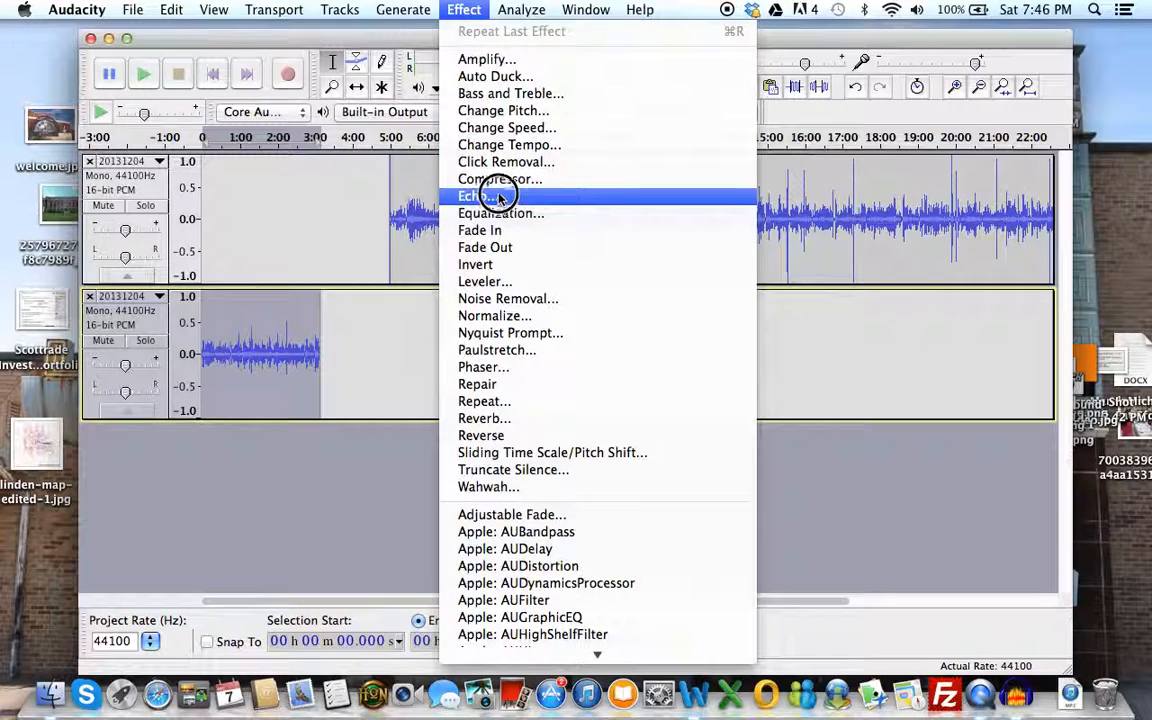
{"action": "left_click", "coordinate": [480, 60]}
{"action": "left_click_drag", "start_coordinate": [588, 331], "coordinate": [587, 333]}
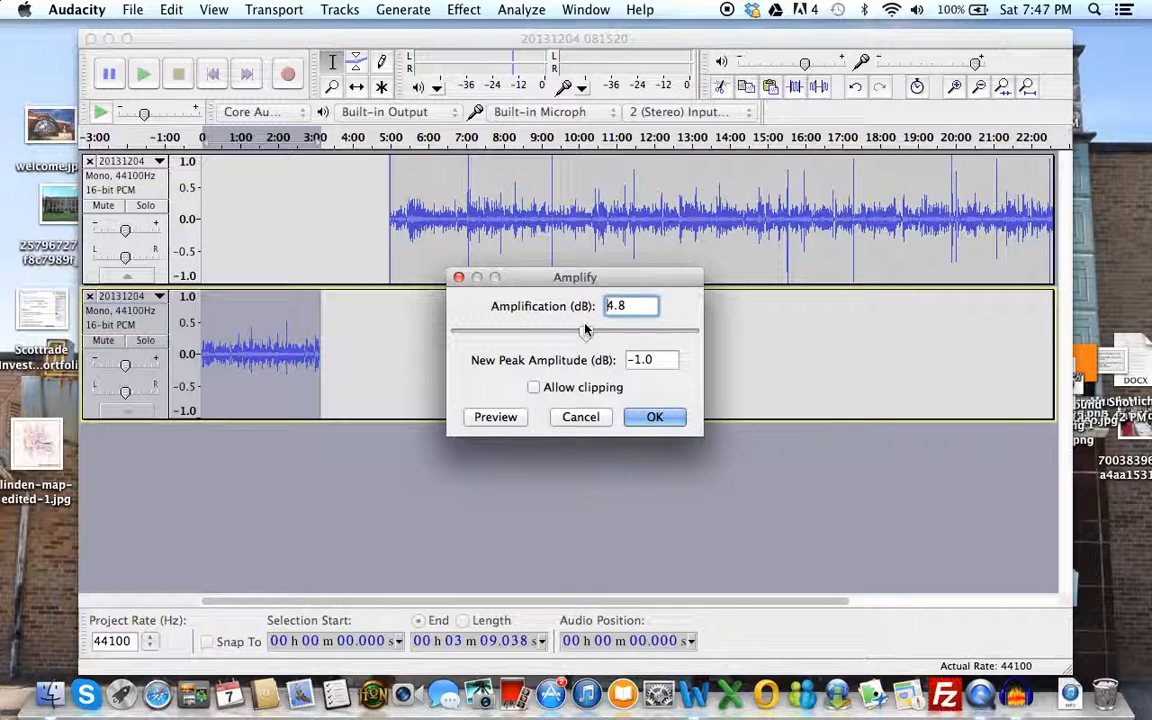
{"action": "left_click_drag", "start_coordinate": [585, 330], "coordinate": [586, 332]}
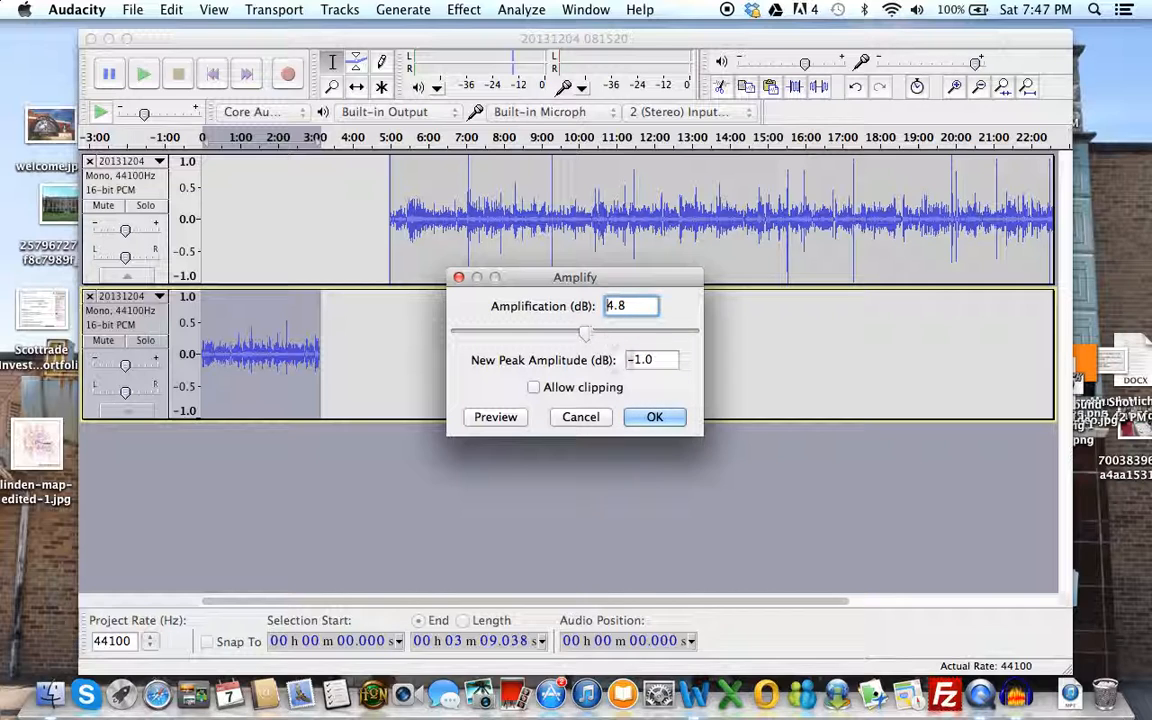
{"action": "left_click", "coordinate": [668, 419]}
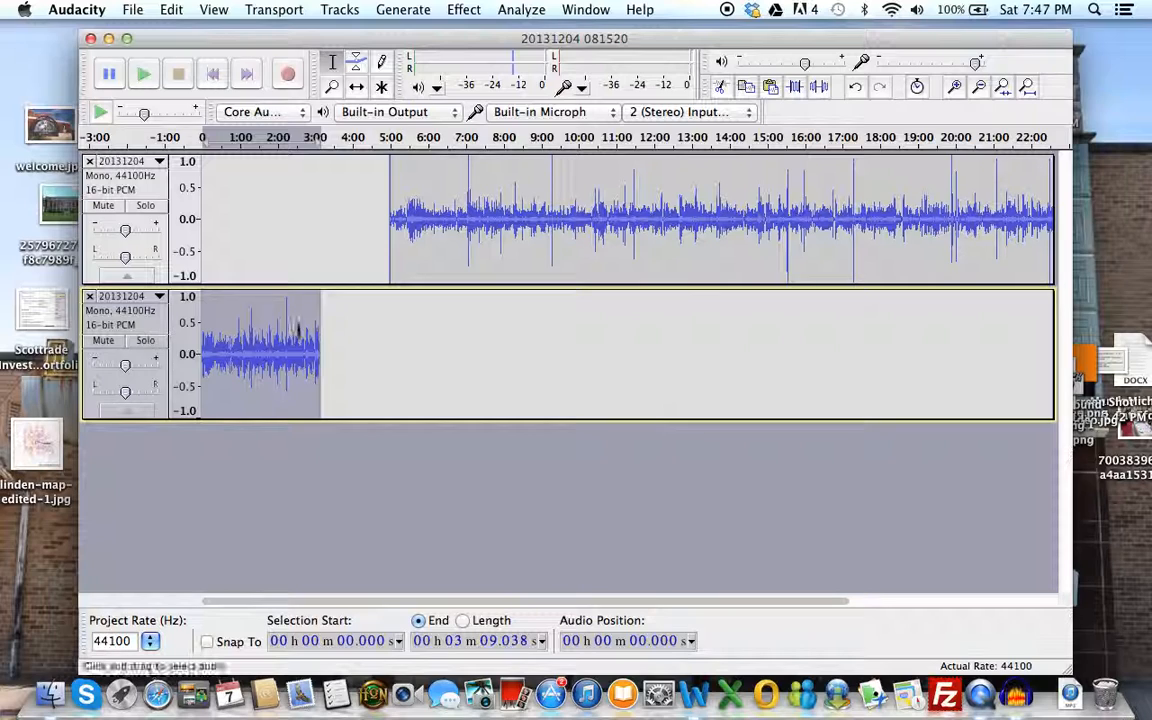
Step: Play the second track from about 0:27 to hear its volume, and stop after a few seconds
{"action": "left_click", "coordinate": [204, 320]}
{"action": "left_click", "coordinate": [219, 340]}
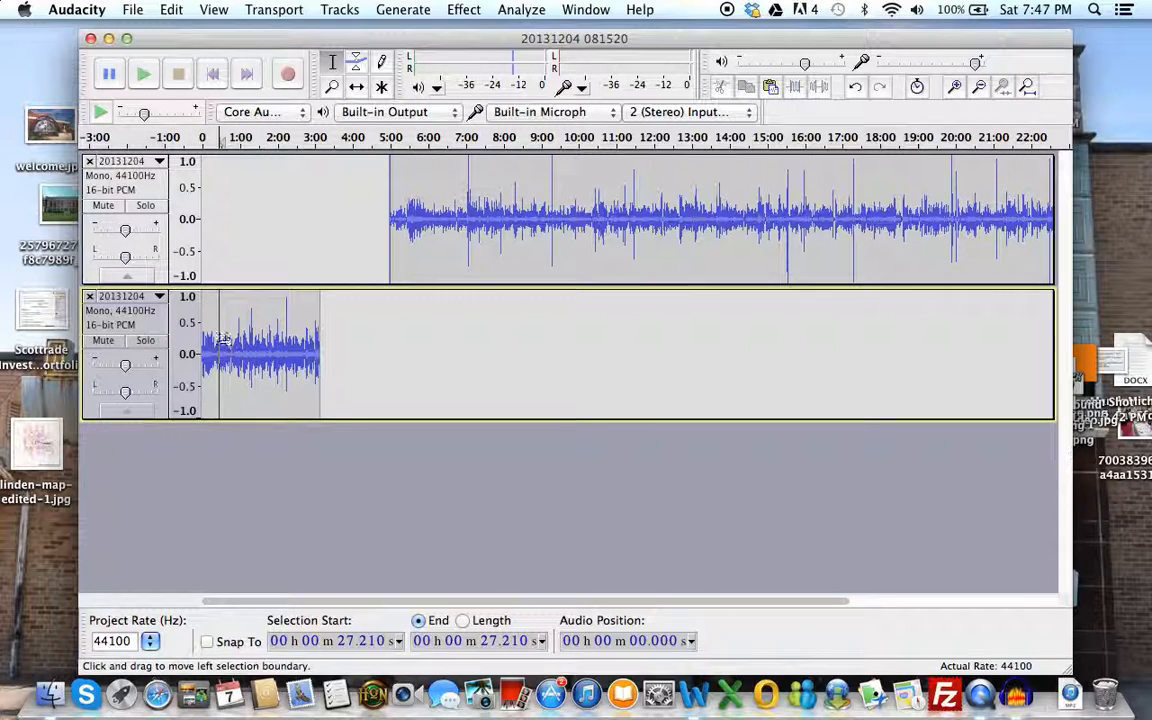
{"action": "left_click", "coordinate": [140, 73]}
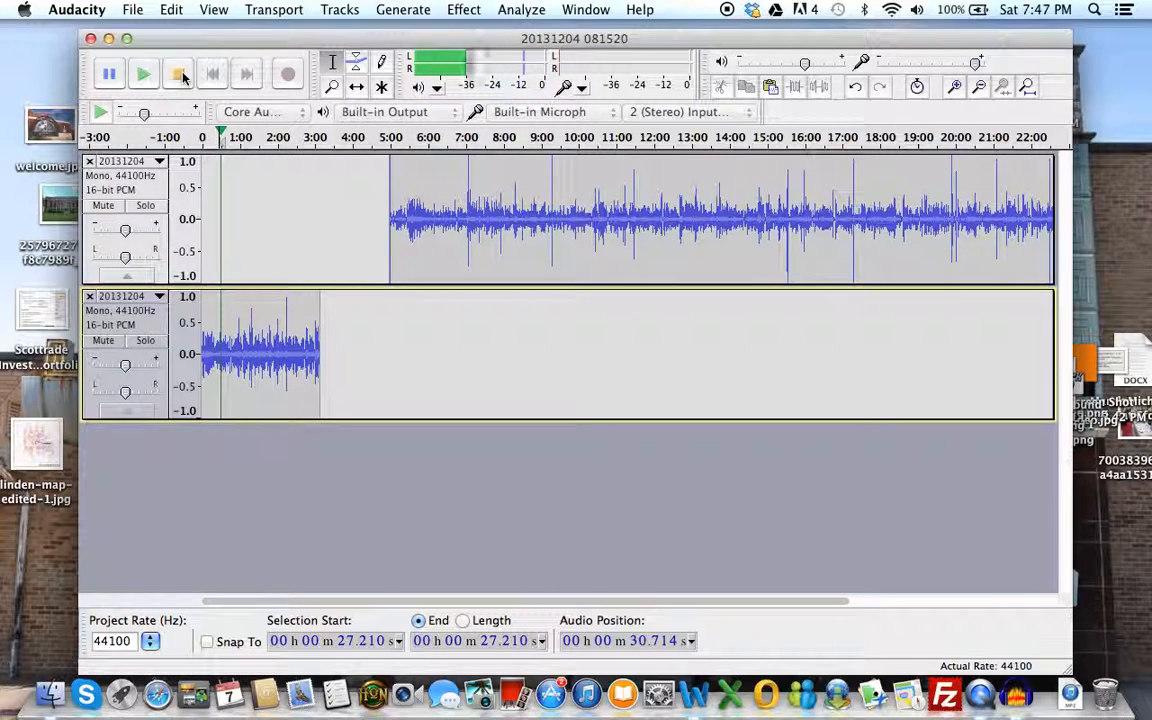
{"action": "left_click", "coordinate": [177, 74]}
Step: Select the second track from 0:00 to about 3:31 and amplify it by 4.4 dB with clipping allowed
{"action": "left_click_drag", "start_coordinate": [332, 355], "coordinate": [196, 324]}
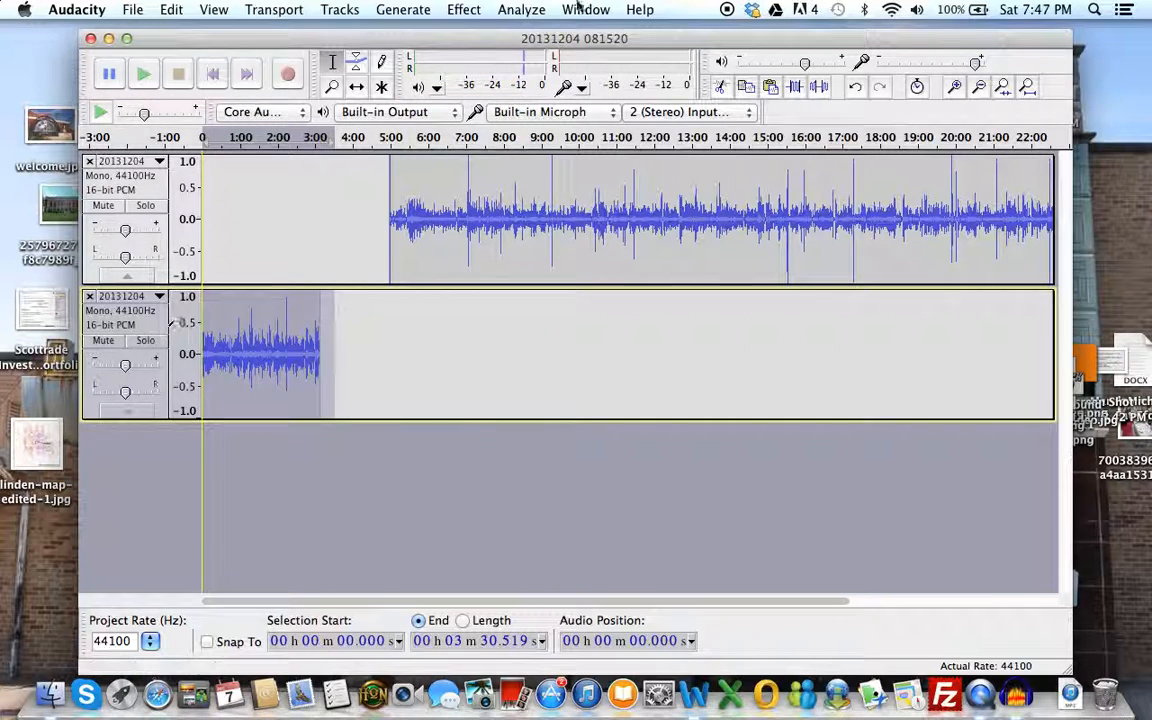
{"action": "left_click", "coordinate": [521, 9]}
{"action": "left_click", "coordinate": [344, 202]}
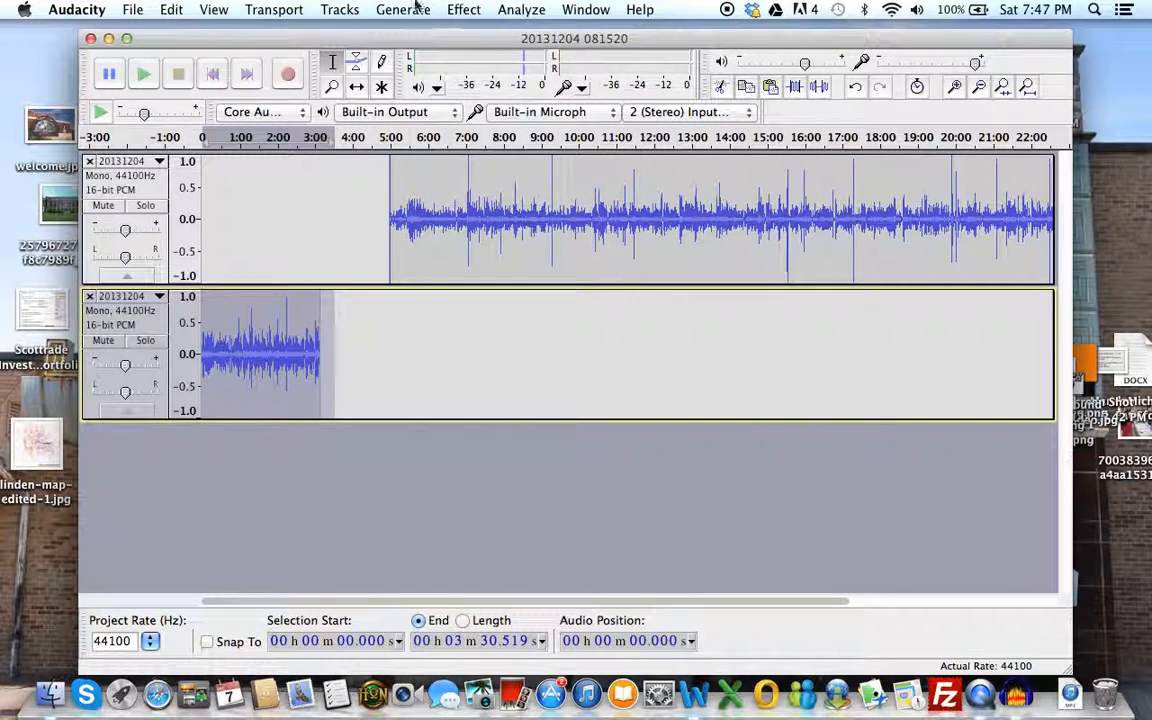
{"action": "left_click", "coordinate": [521, 9]}
{"action": "mouse_move", "coordinate": [463, 9]}
{"action": "left_click", "coordinate": [484, 59]}
{"action": "left_click_drag", "start_coordinate": [578, 331], "coordinate": [586, 331]}
{"action": "left_click", "coordinate": [534, 388]}
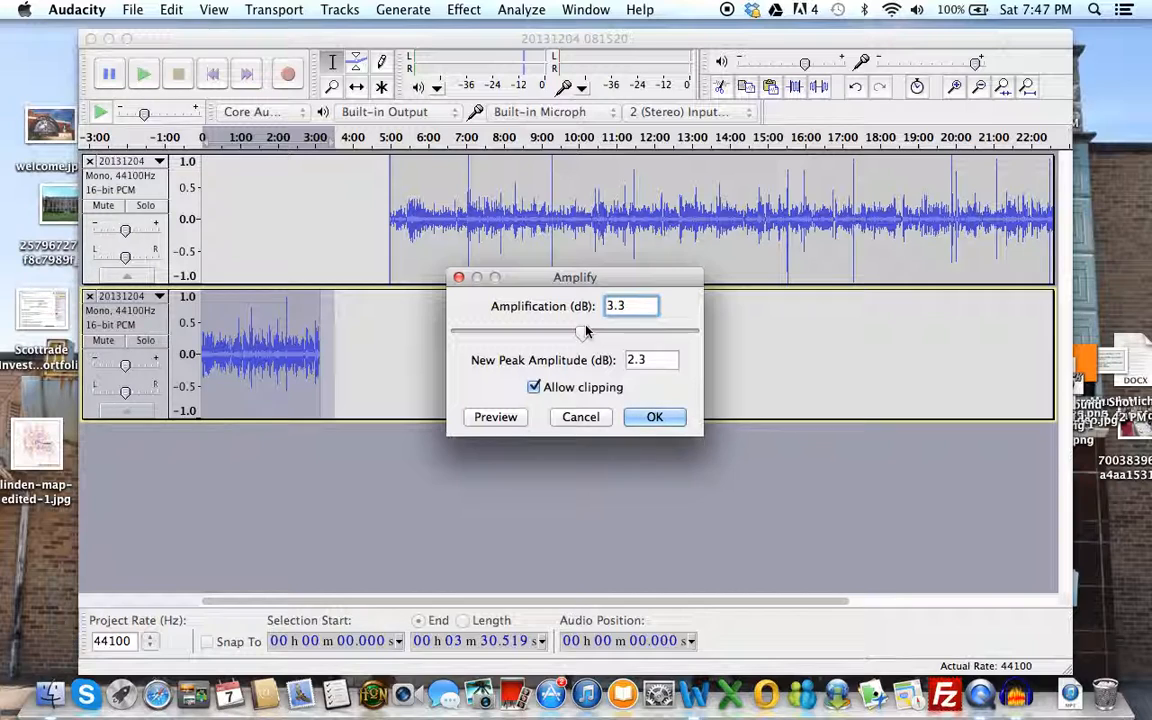
{"action": "left_click_drag", "start_coordinate": [586, 328], "coordinate": [589, 331]}
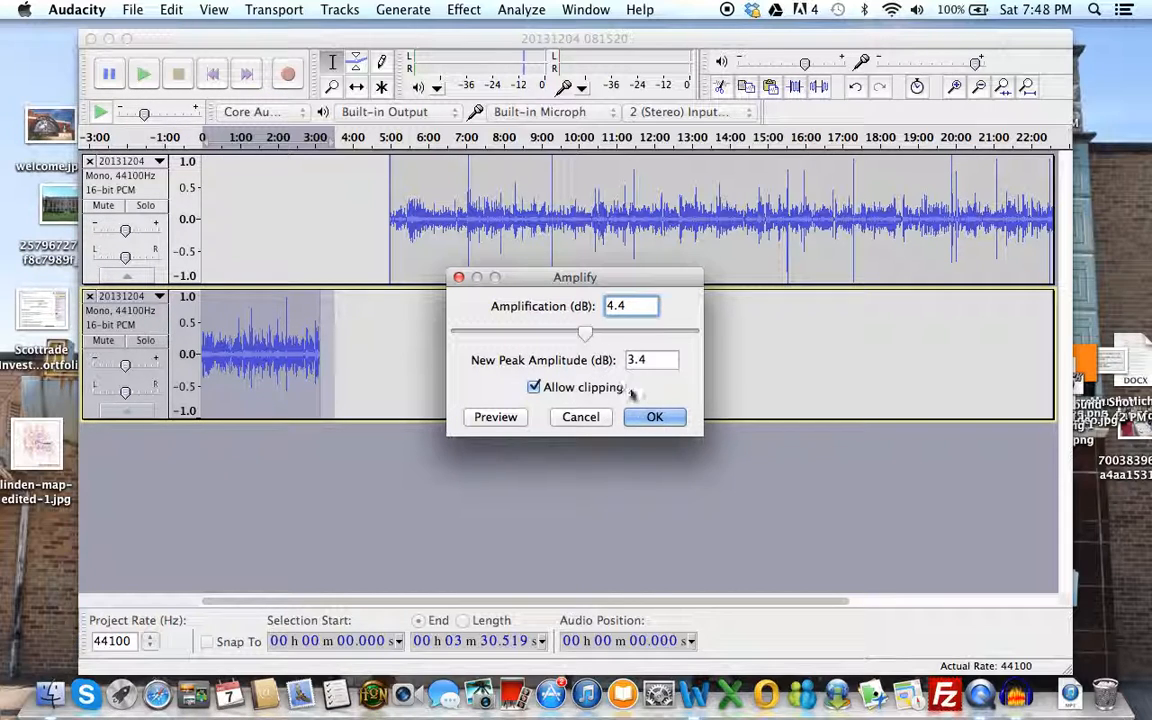
{"action": "left_click", "coordinate": [654, 416]}
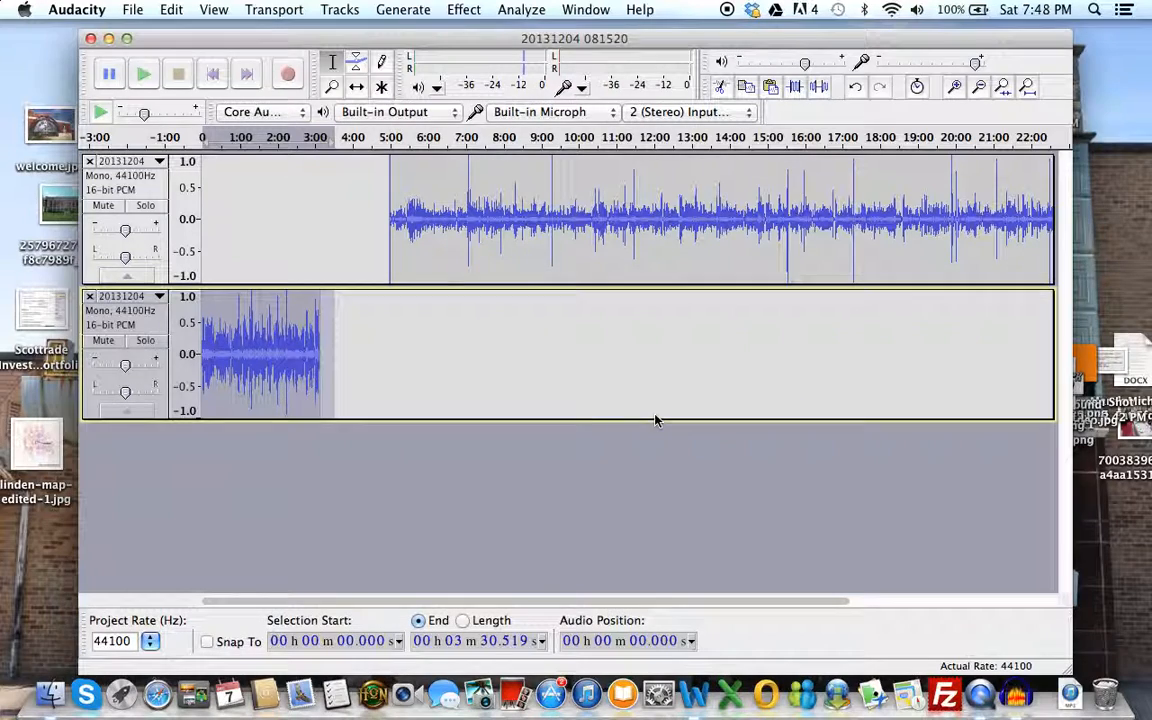
Step: Play the second track from about 0:06 to hear the amplified clip, and pause after a few seconds
{"action": "left_click", "coordinate": [425, 378]}
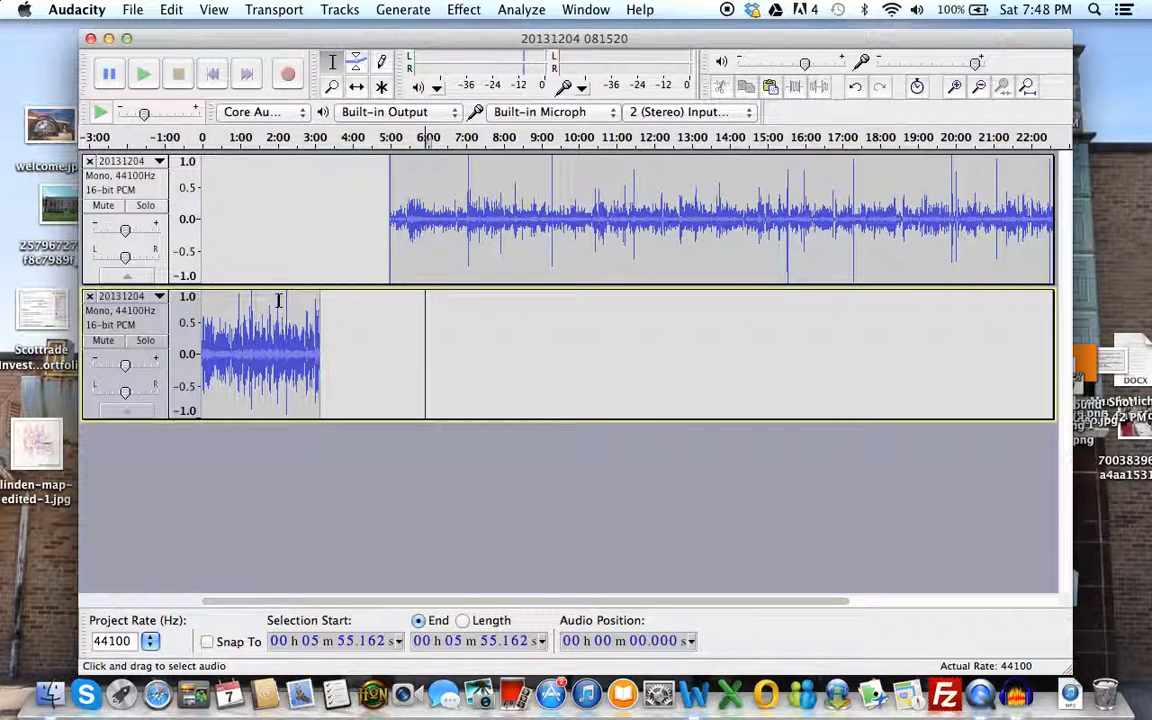
{"action": "left_click", "coordinate": [205, 325]}
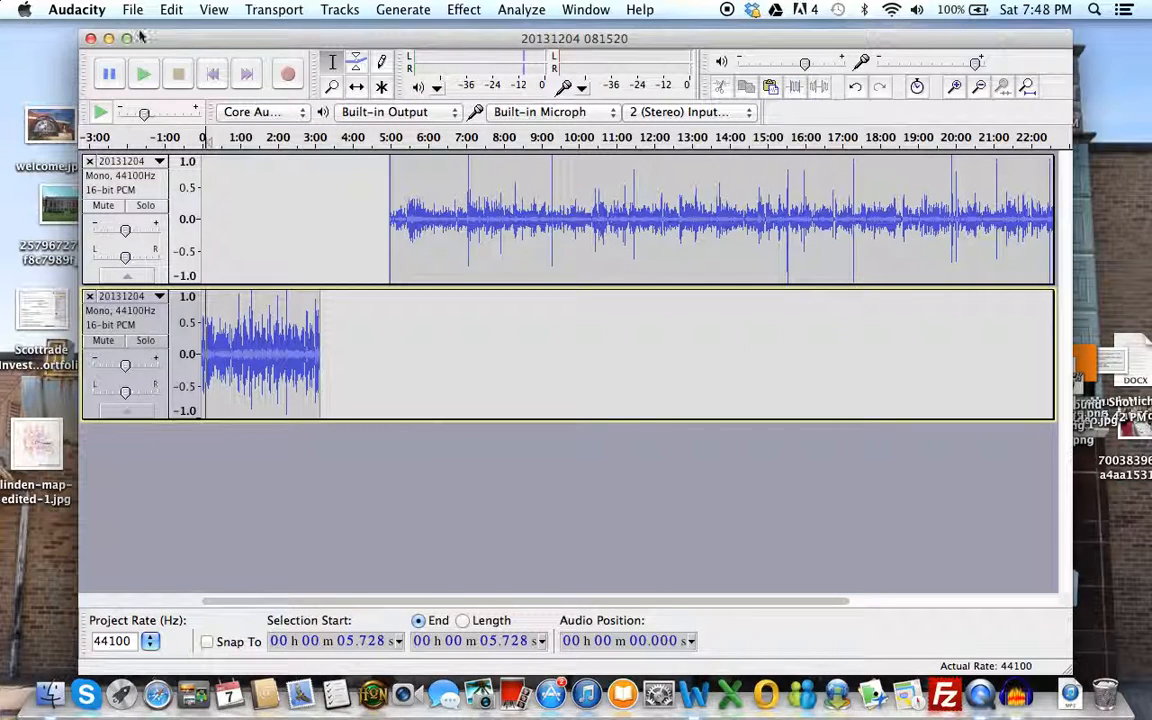
{"action": "left_click", "coordinate": [146, 70]}
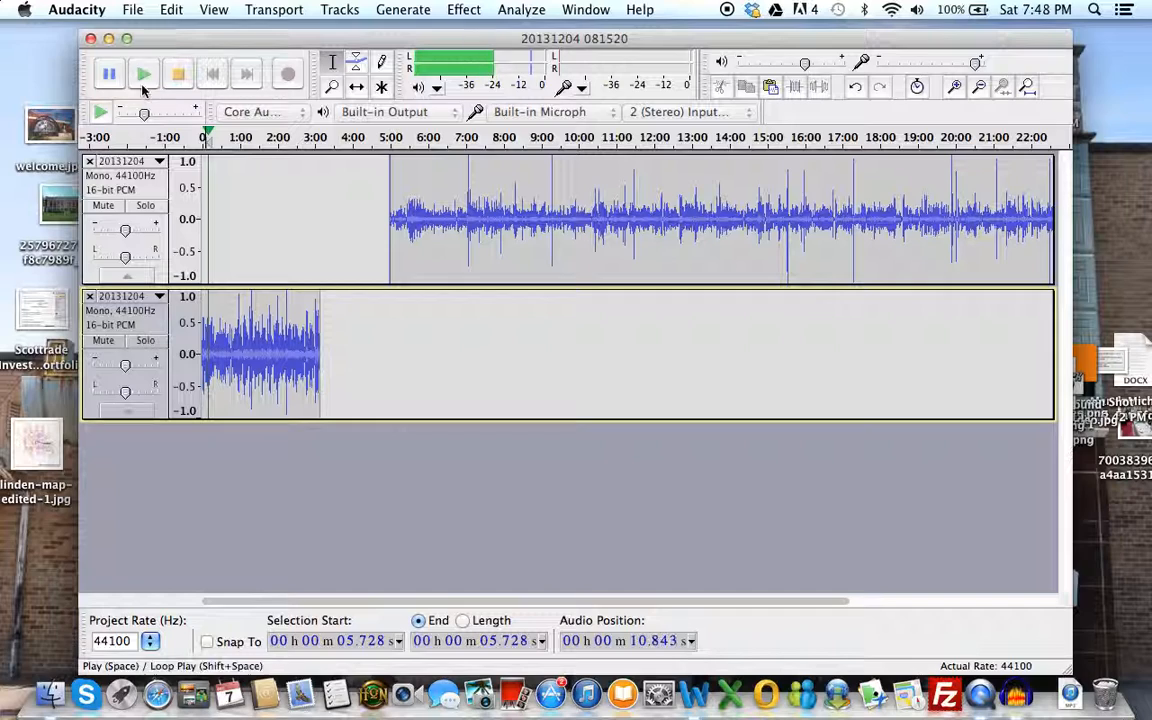
{"action": "left_click", "coordinate": [111, 75]}
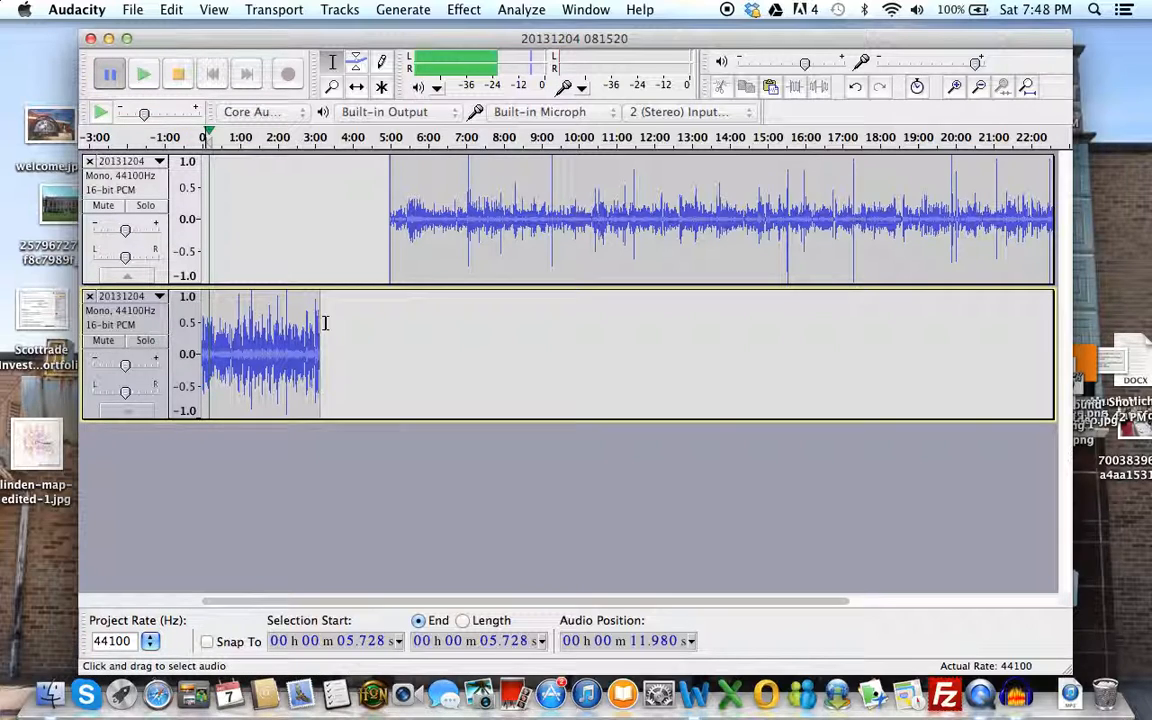
{"action": "left_click_drag", "start_coordinate": [325, 322], "coordinate": [314, 334]}
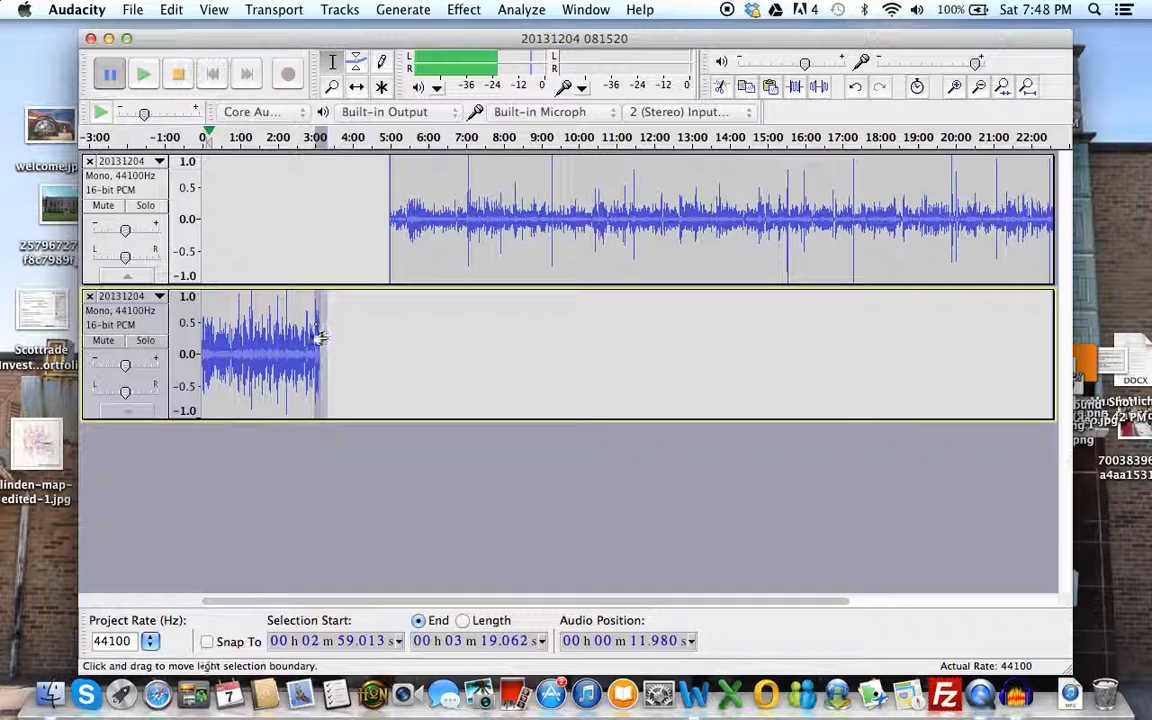
{"action": "left_click", "coordinate": [332, 358]}
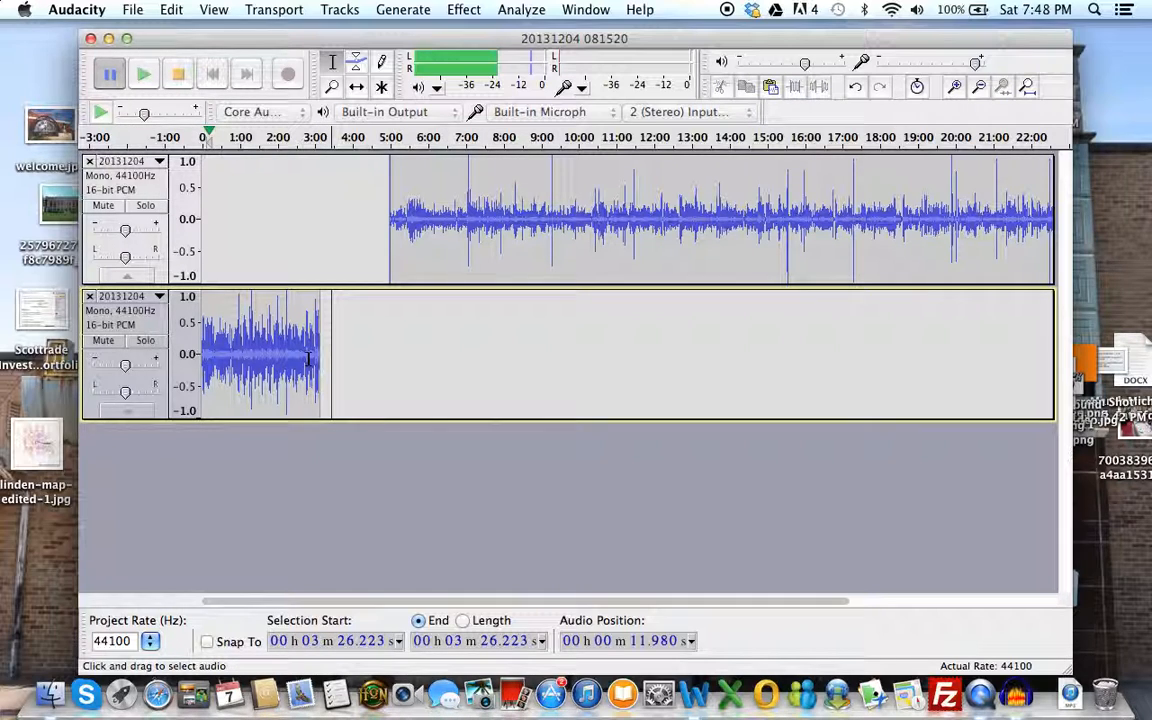
{"action": "mouse_move", "coordinate": [309, 356]}
{"action": "left_mouse_down"}
{"action": "mouse_move", "coordinate": [326, 355]}
{"action": "mouse_move", "coordinate": [314, 358]}
{"action": "left_mouse_up"}
Step: Select the second track from 0:00 to about 0:23, stop playback and apply Fade In to that opening section
{"action": "left_click", "coordinate": [222, 356]}
{"action": "left_click", "coordinate": [216, 355]}
{"action": "left_click_drag", "start_coordinate": [213, 355], "coordinate": [178, 355]}
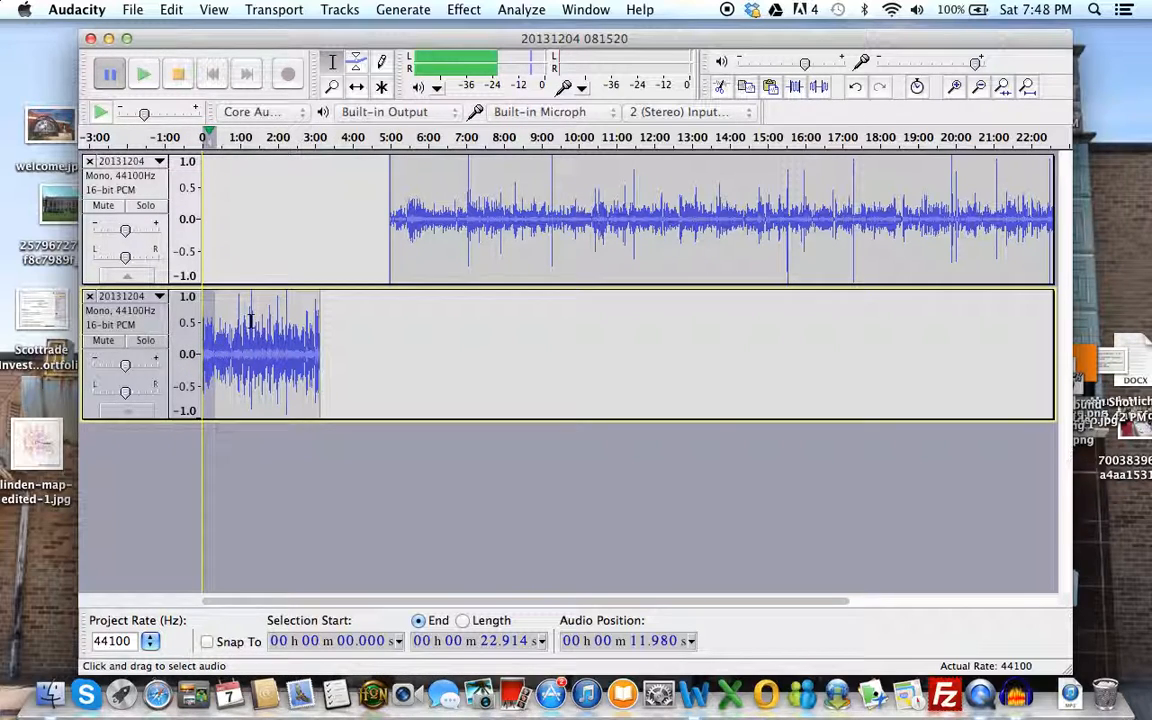
{"action": "left_click", "coordinate": [400, 9]}
{"action": "left_click", "coordinate": [243, 33]}
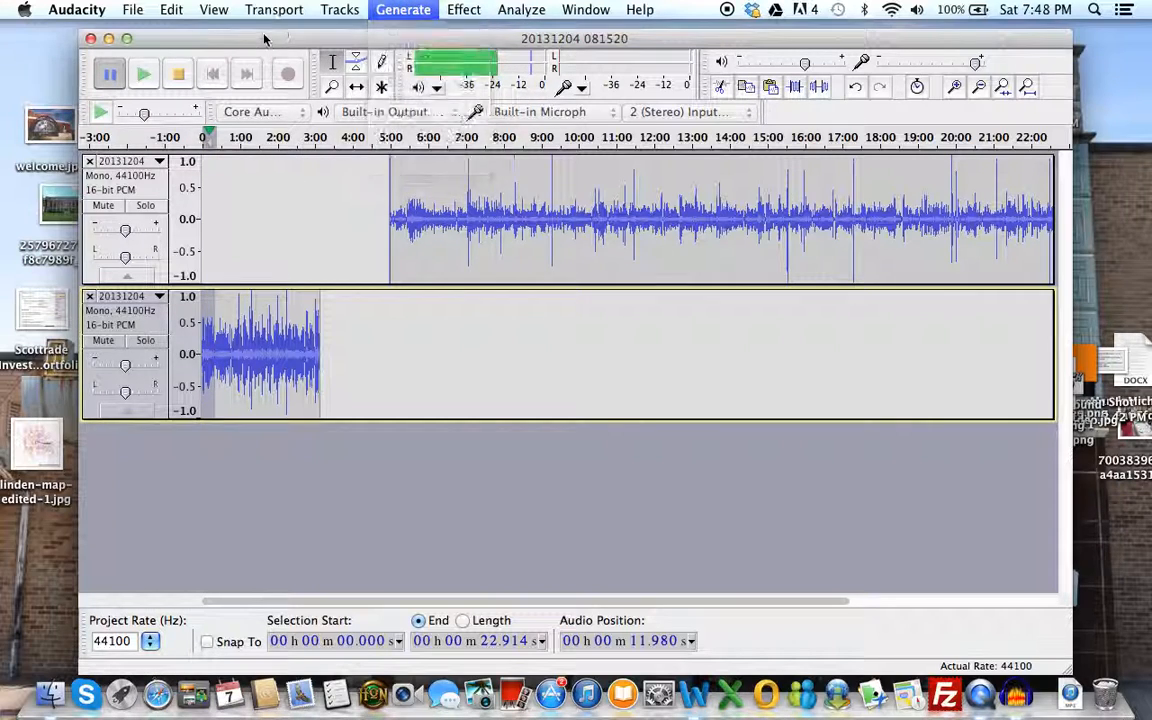
{"action": "left_click", "coordinate": [178, 73]}
{"action": "left_click", "coordinate": [464, 9]}
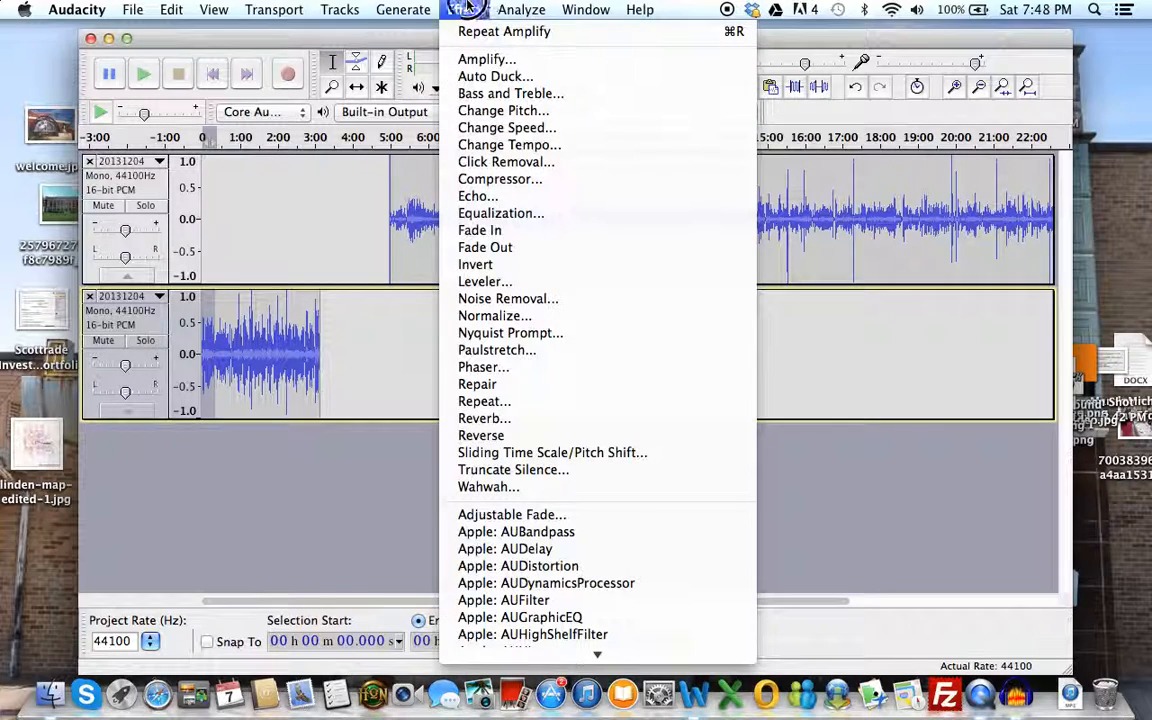
{"action": "left_click", "coordinate": [477, 233]}
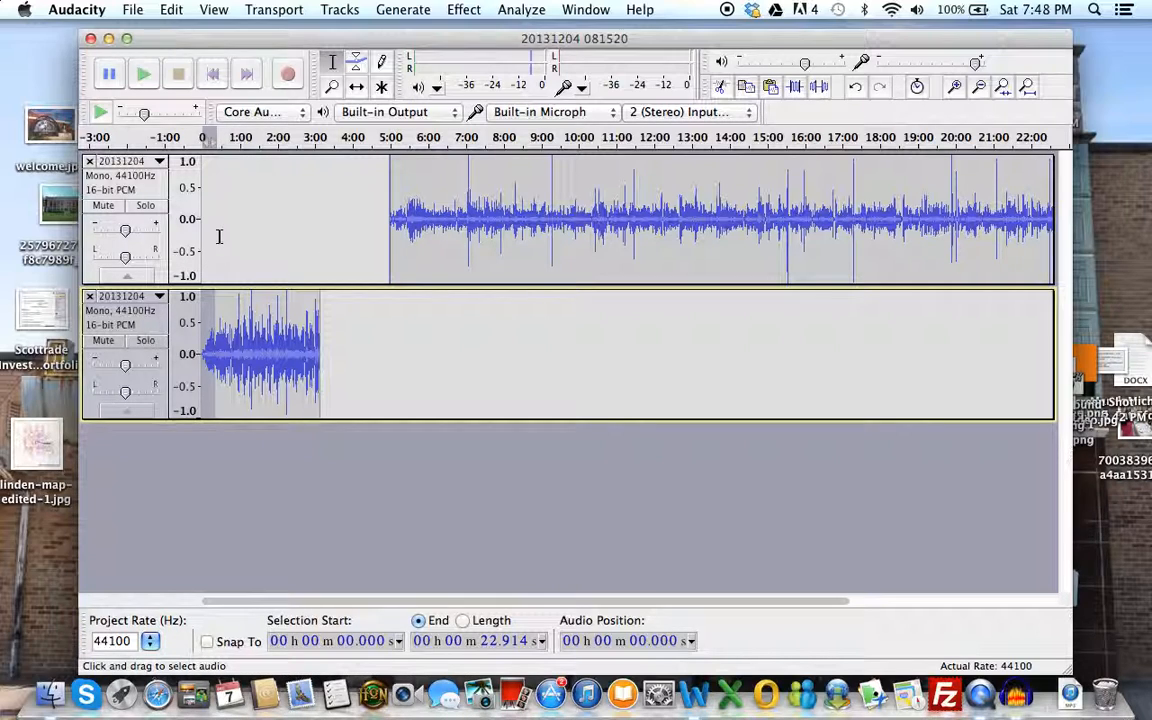
Step: Play the second track from about 0:09 to hear the fade-in, and pause after about 13 seconds
{"action": "left_click", "coordinate": [210, 340]}
{"action": "left_click", "coordinate": [145, 75]}
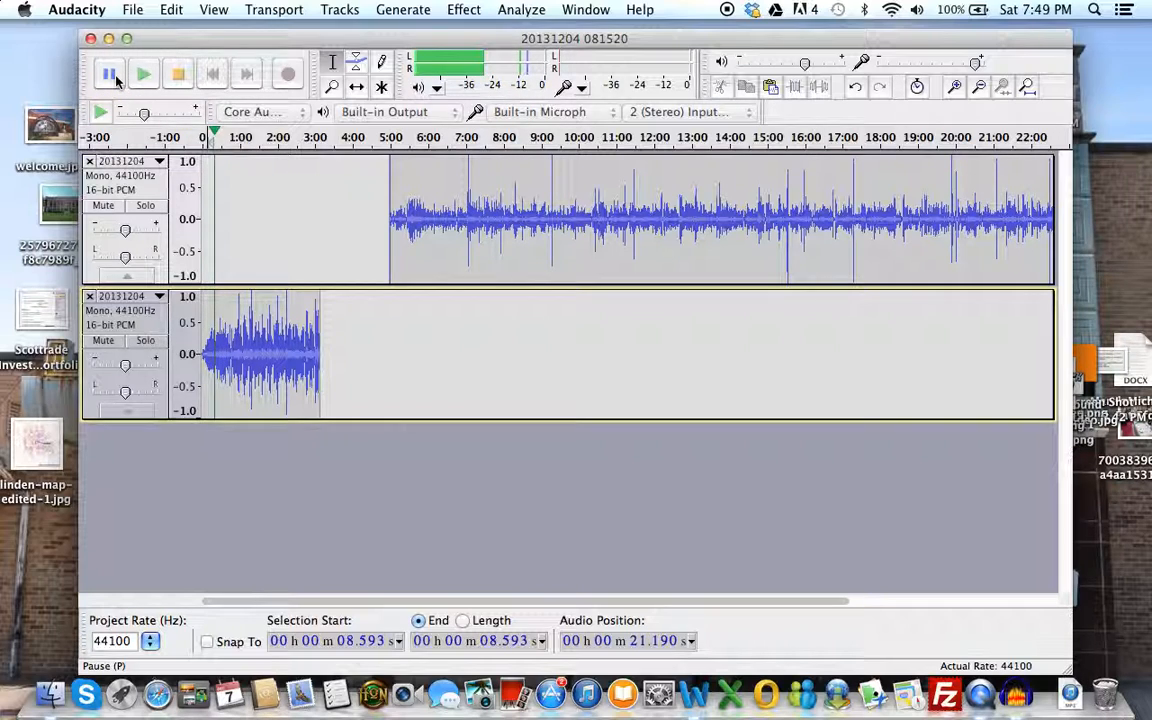
{"action": "left_click", "coordinate": [112, 74]}
Step: Select the end of the second track's clip from about 2:48 to 3:09, stop playback and apply Fade Out
{"action": "mouse_move", "coordinate": [311, 342]}
{"action": "left_mouse_down"}
{"action": "mouse_move", "coordinate": [301, 342]}
{"action": "mouse_move", "coordinate": [352, 350]}
{"action": "mouse_move", "coordinate": [307, 342]}
{"action": "mouse_move", "coordinate": [320, 343]}
{"action": "left_mouse_up"}
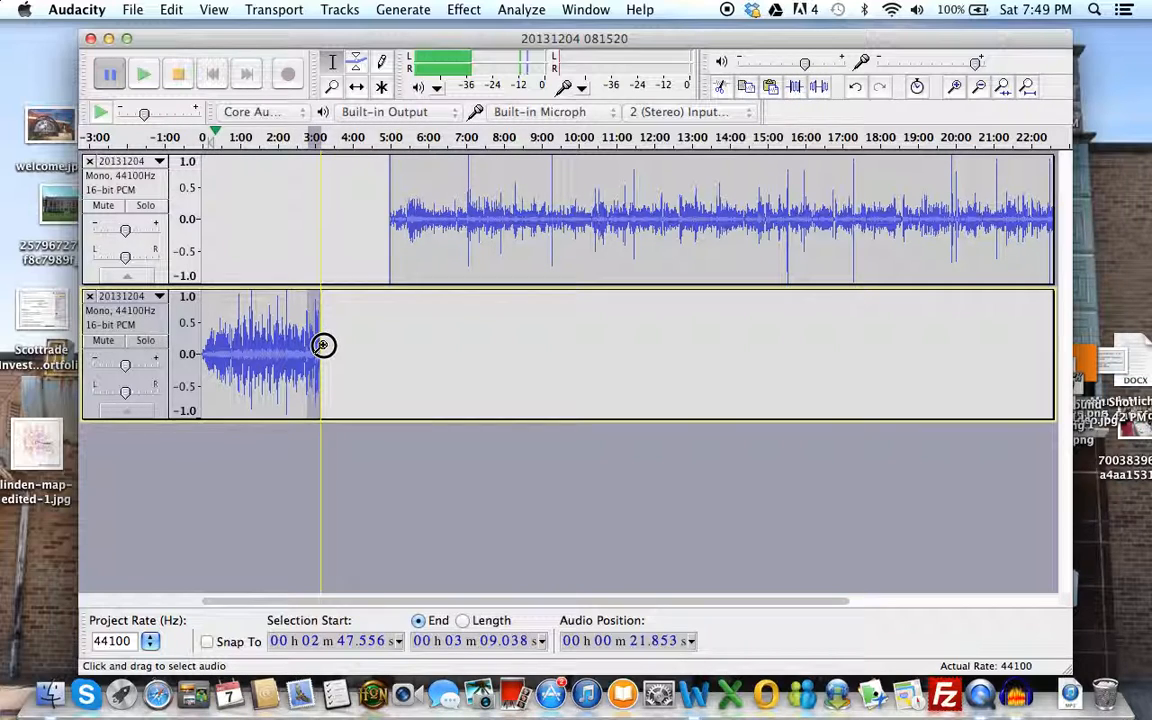
{"action": "left_click", "coordinate": [455, 10]}
{"action": "left_click", "coordinate": [403, 10]}
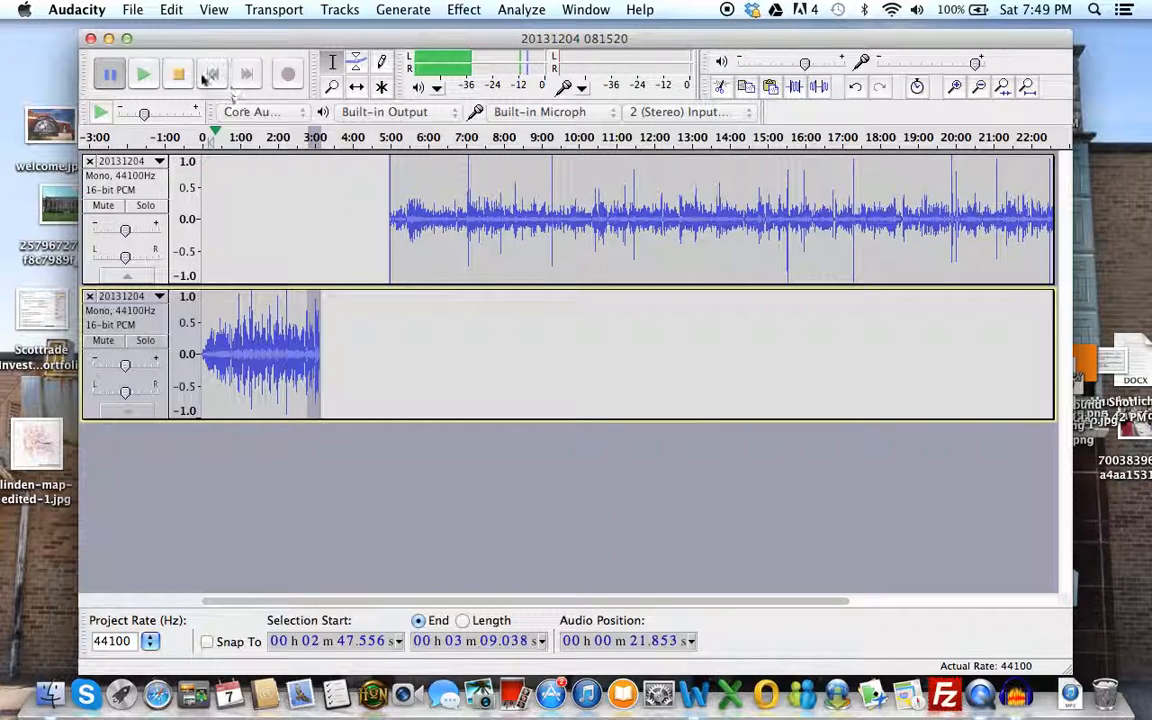
{"action": "left_click", "coordinate": [186, 78]}
{"action": "left_click", "coordinate": [464, 10]}
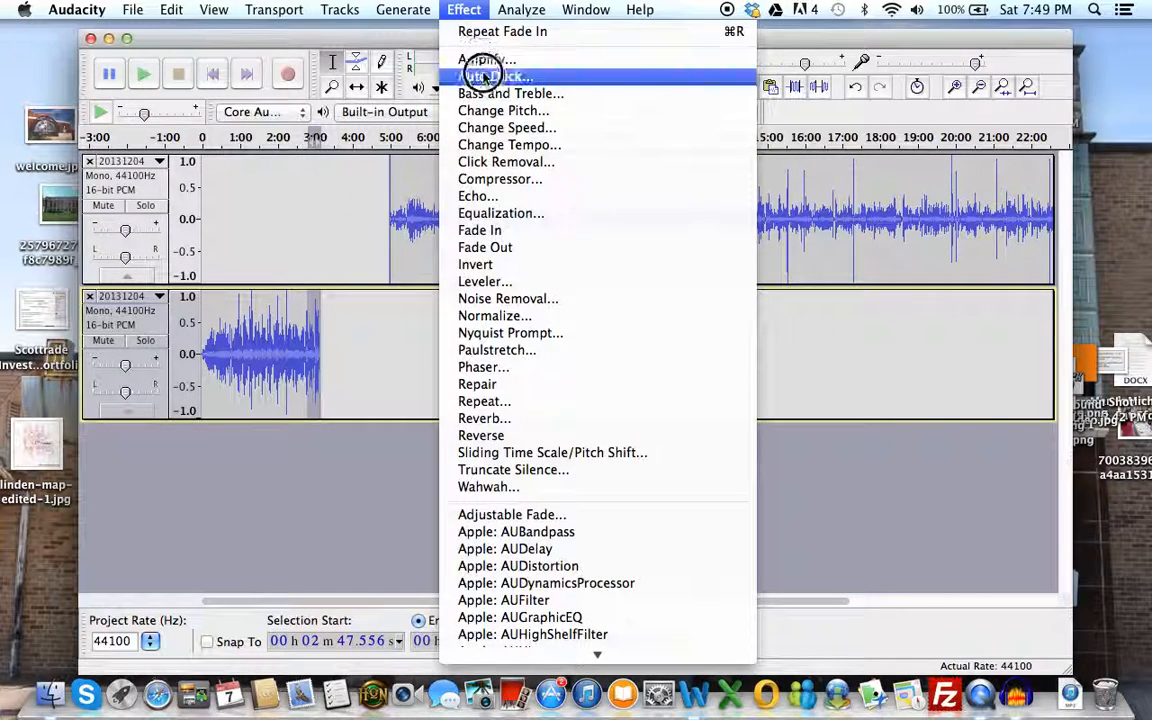
{"action": "left_click", "coordinate": [500, 248]}
Step: Play the second track from about 2:45 to hear the fade-out, and pause near the clip's end
{"action": "left_click", "coordinate": [342, 370]}
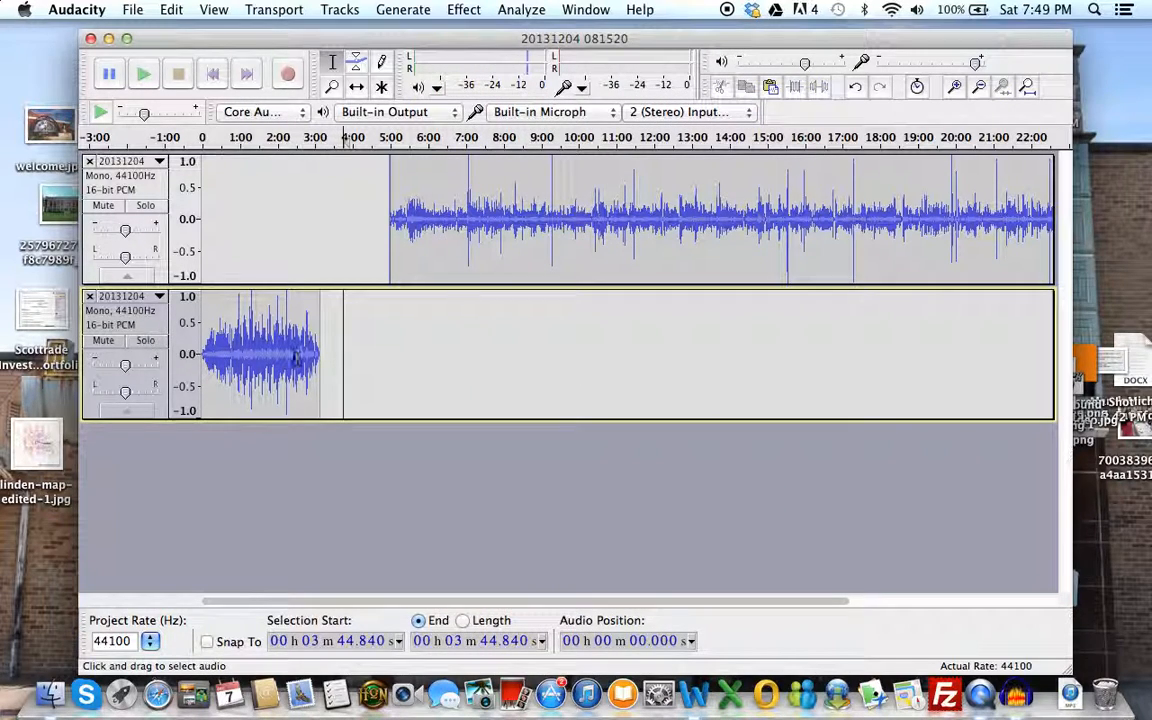
{"action": "left_click", "coordinate": [306, 357]}
{"action": "left_click", "coordinate": [144, 74]}
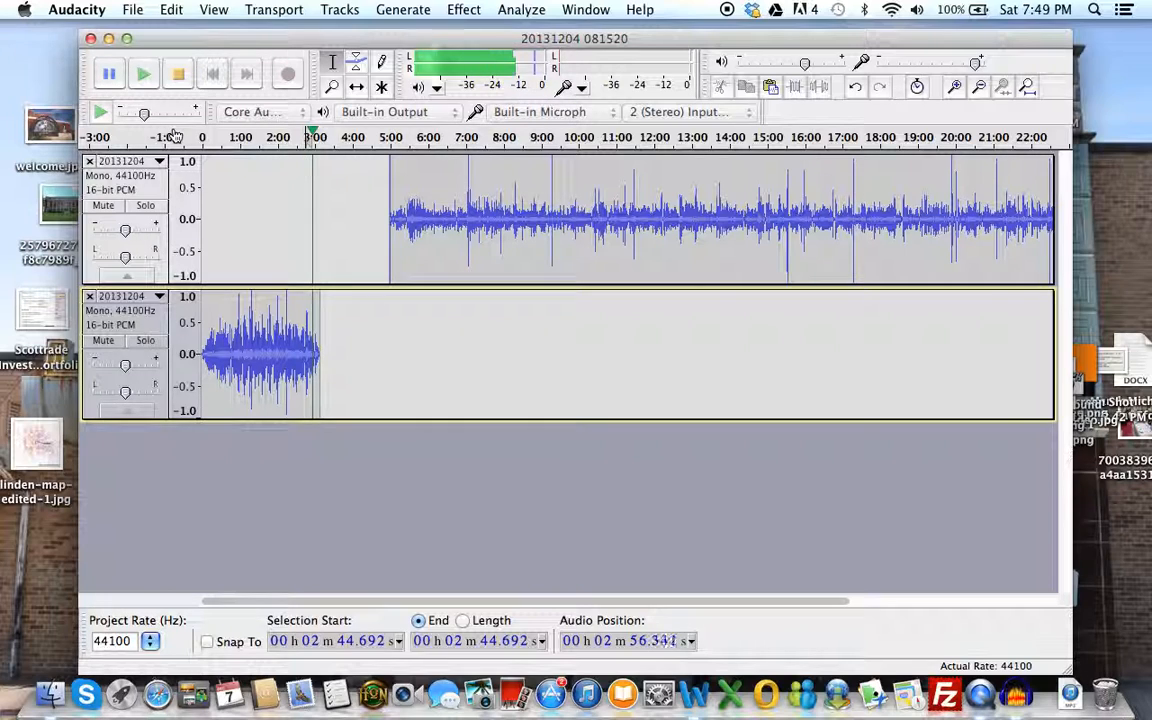
{"action": "left_click", "coordinate": [112, 75]}
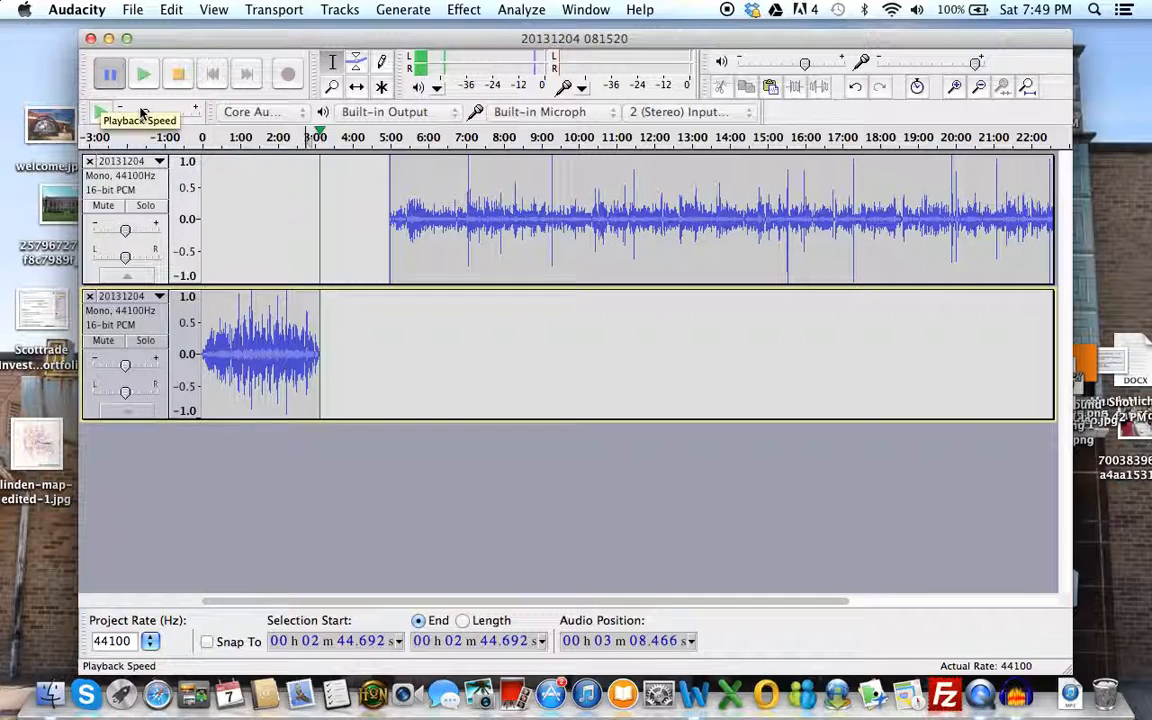
{"action": "left_click", "coordinate": [327, 321]}
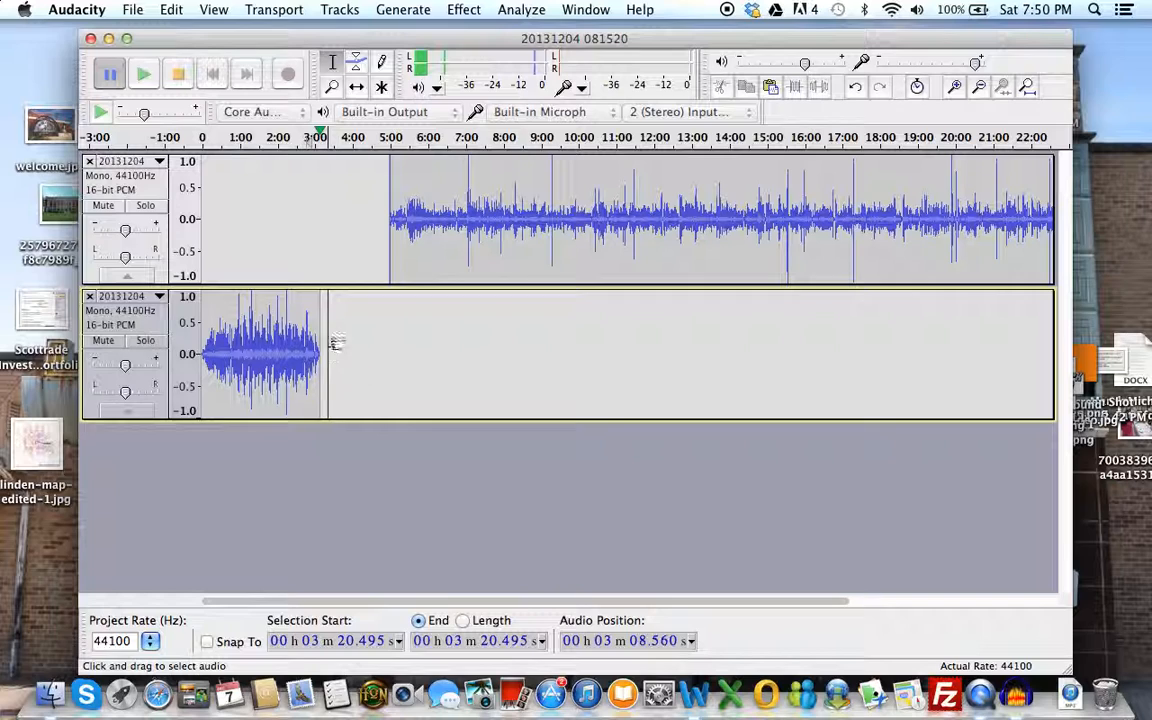
{"action": "left_click_drag", "start_coordinate": [336, 345], "coordinate": [183, 314]}
{"action": "left_click", "coordinate": [419, 360]}
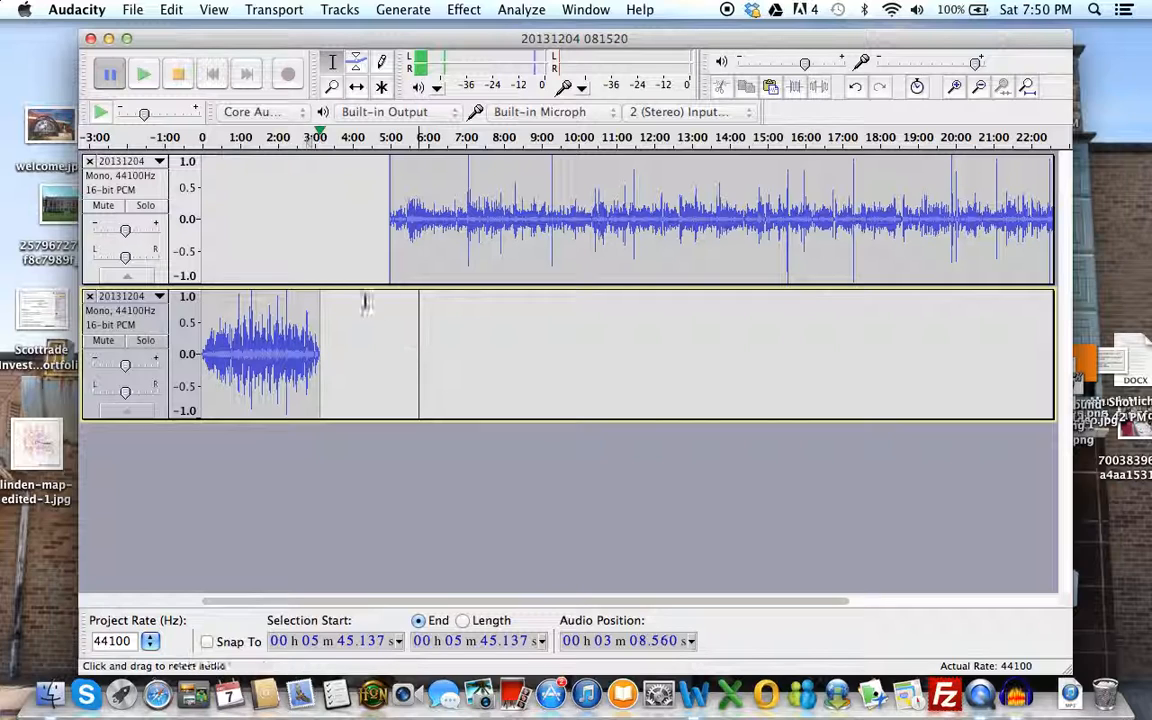
{"action": "left_click", "coordinate": [344, 226]}
{"action": "left_click", "coordinate": [369, 330]}
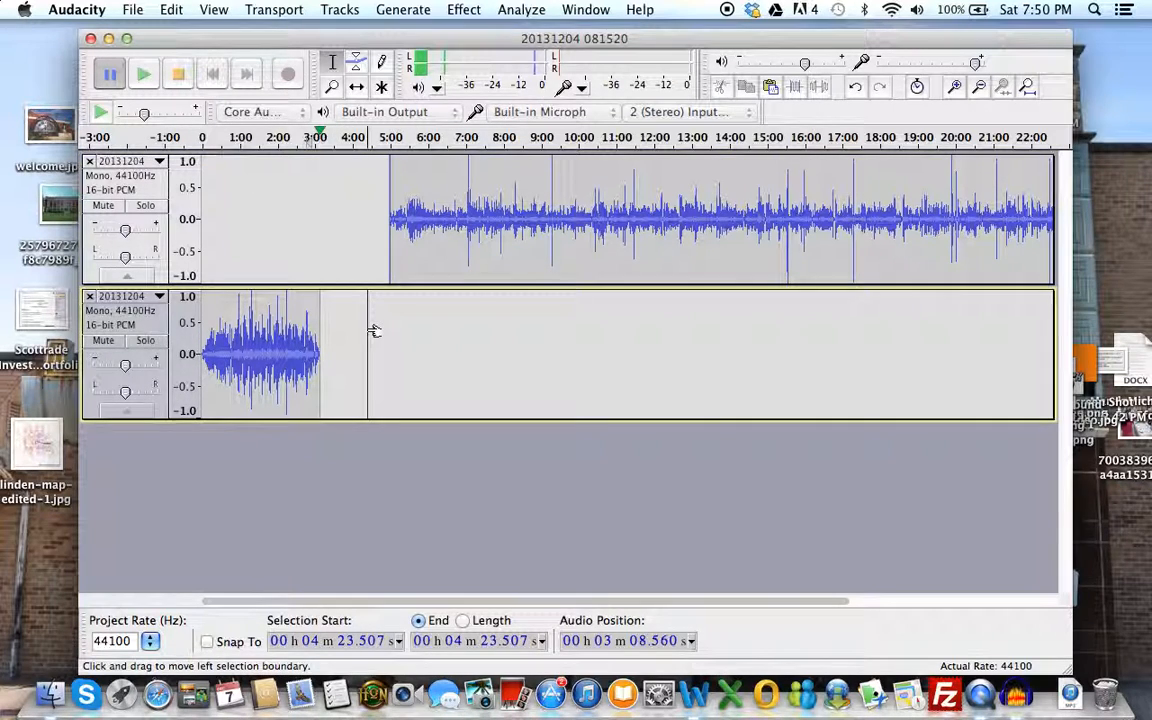
{"action": "left_click_drag", "start_coordinate": [337, 330], "coordinate": [190, 330]}
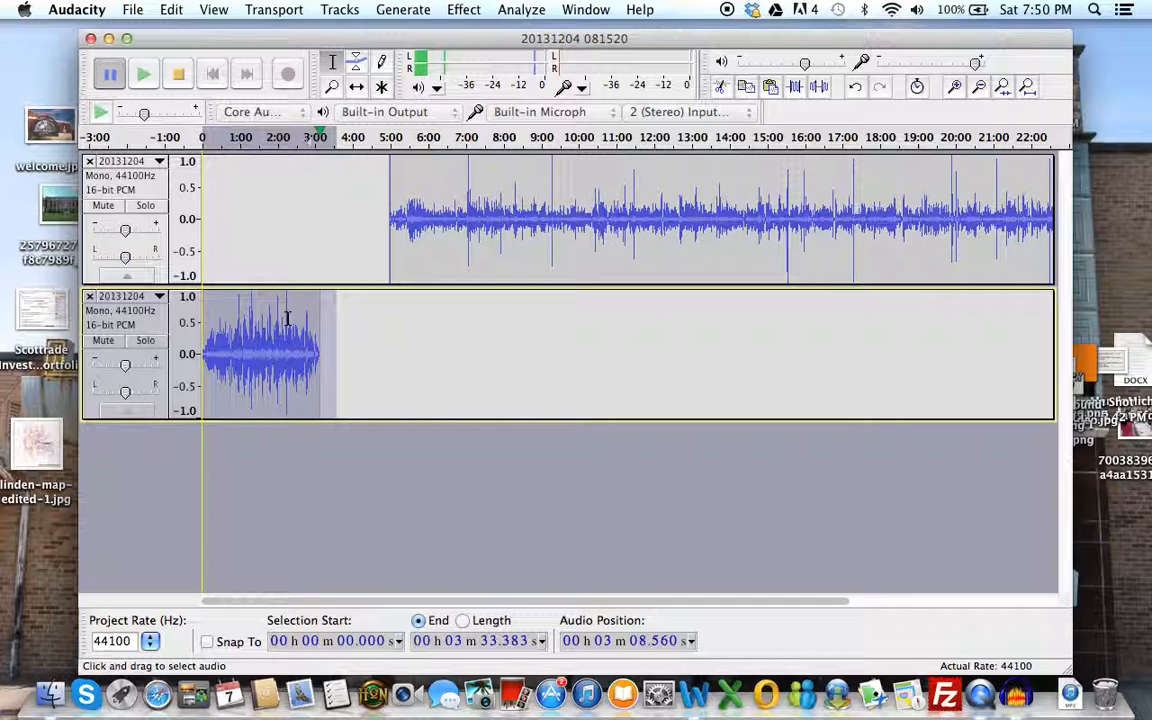
{"action": "left_click", "coordinate": [374, 362]}
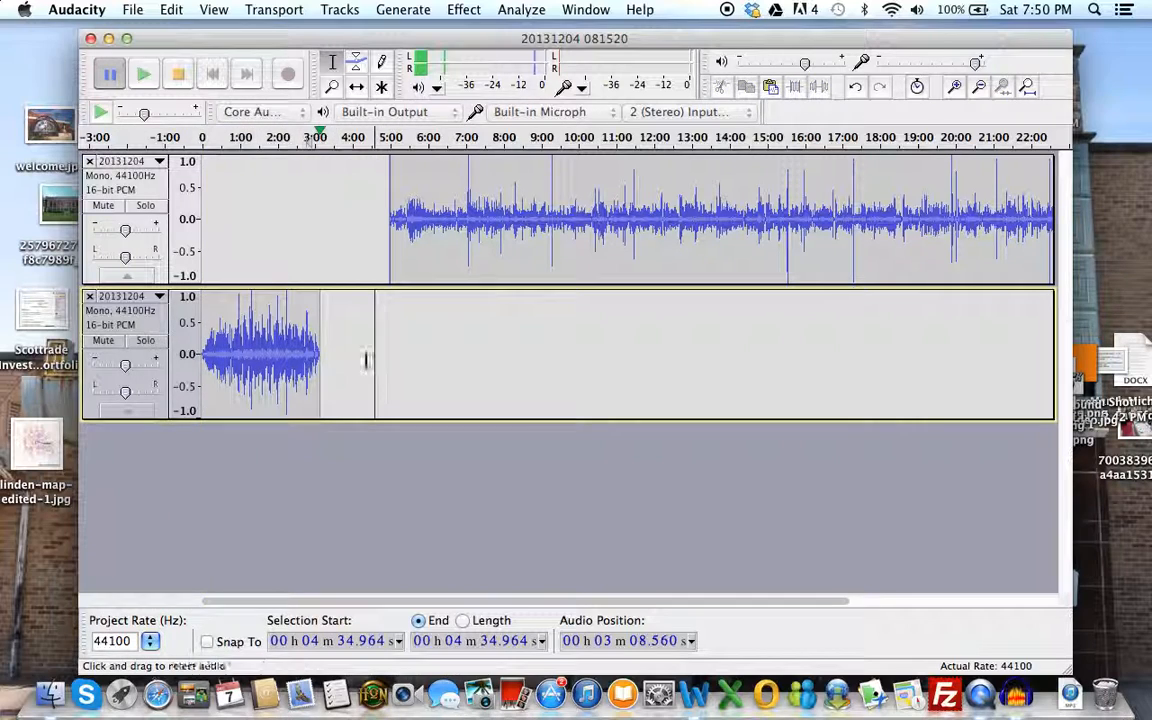
Step: Select the whole clip in the second track from 0:00 to about 3:09 and stop the paused playback
{"action": "left_click_drag", "start_coordinate": [322, 354], "coordinate": [174, 323]}
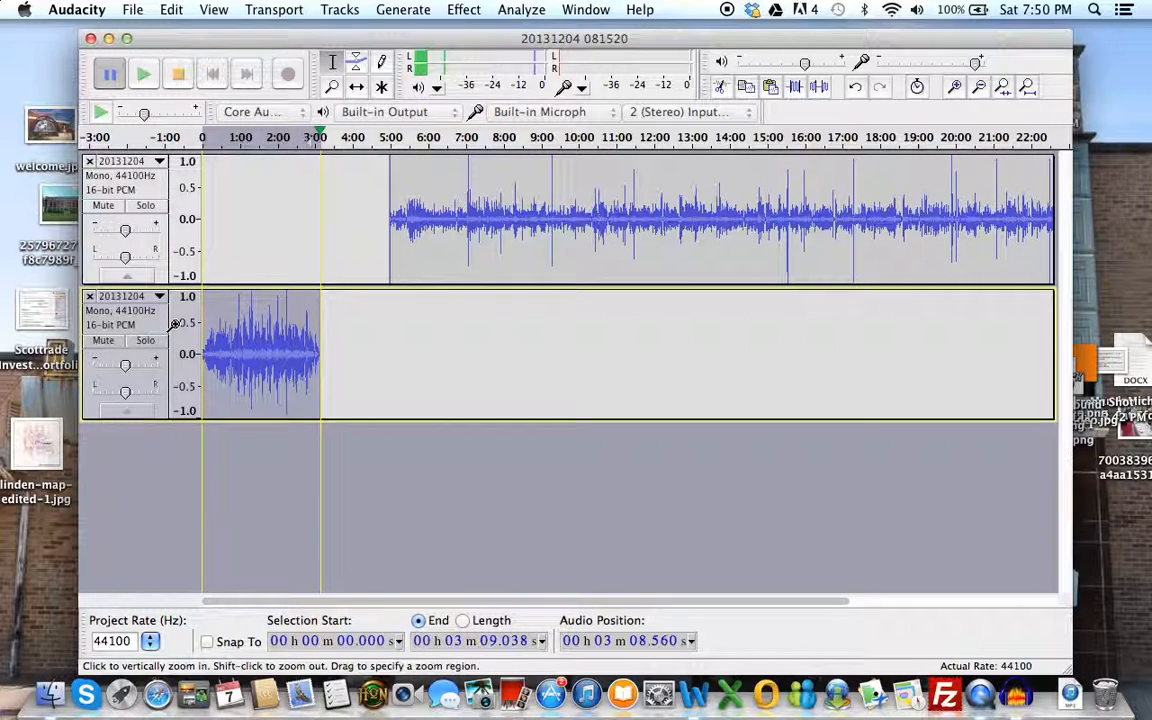
{"action": "left_click", "coordinate": [170, 10]}
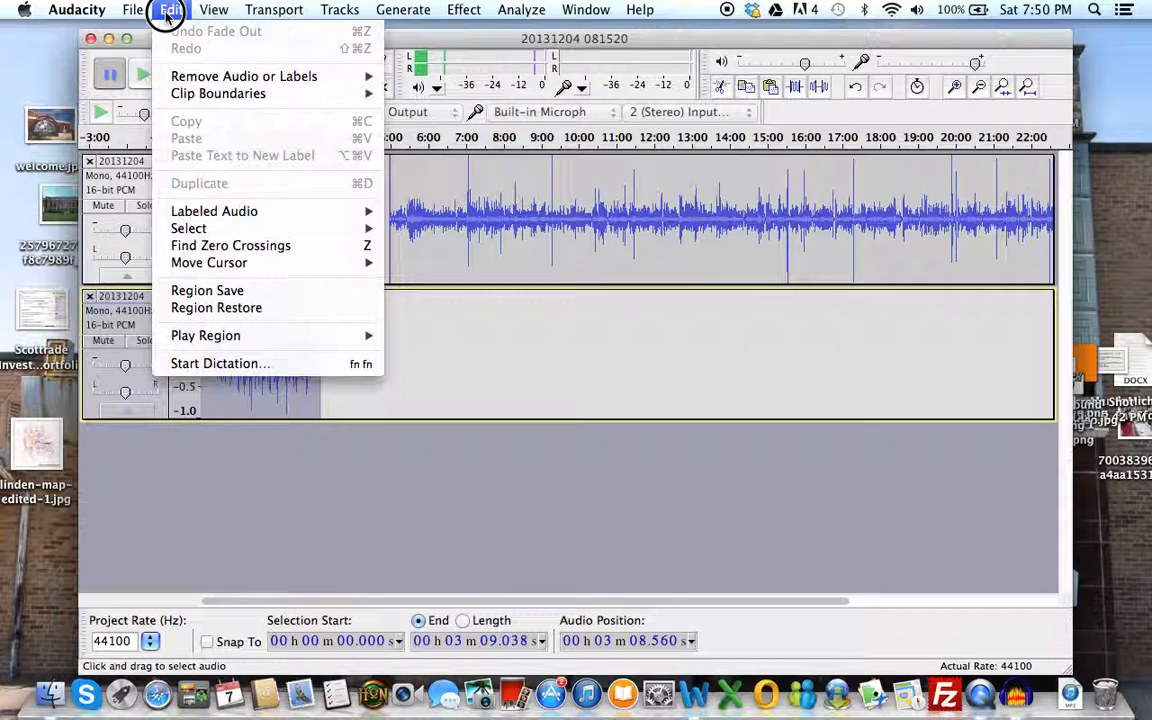
{"action": "mouse_move", "coordinate": [133, 10]}
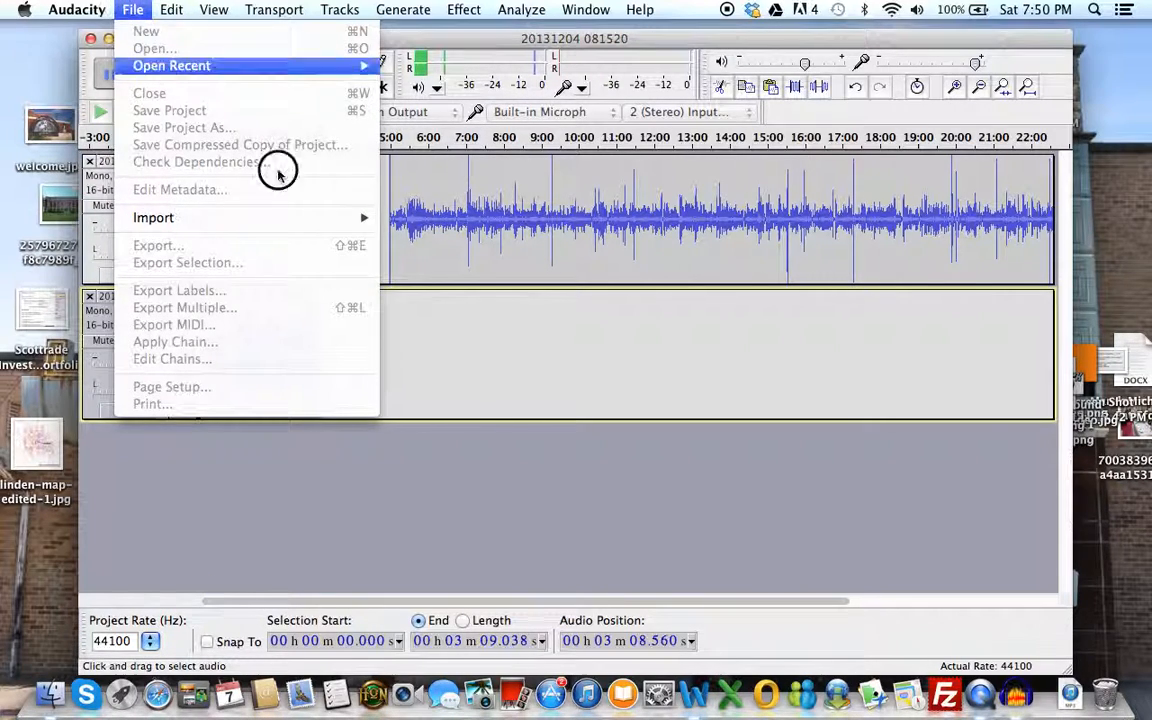
{"action": "left_click", "coordinate": [475, 398]}
{"action": "left_click", "coordinate": [175, 70]}
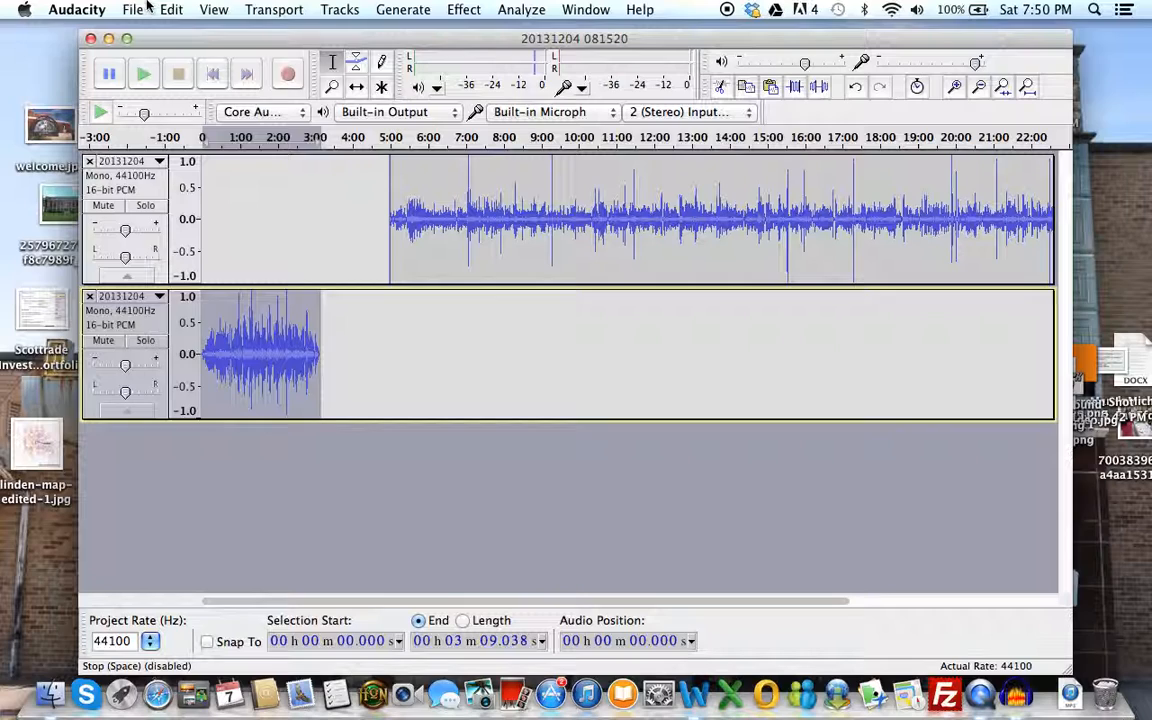
Step: Export the selected audio to the Desktop as an MP3 file named "Part 1 Interview"
{"action": "left_click", "coordinate": [133, 10]}
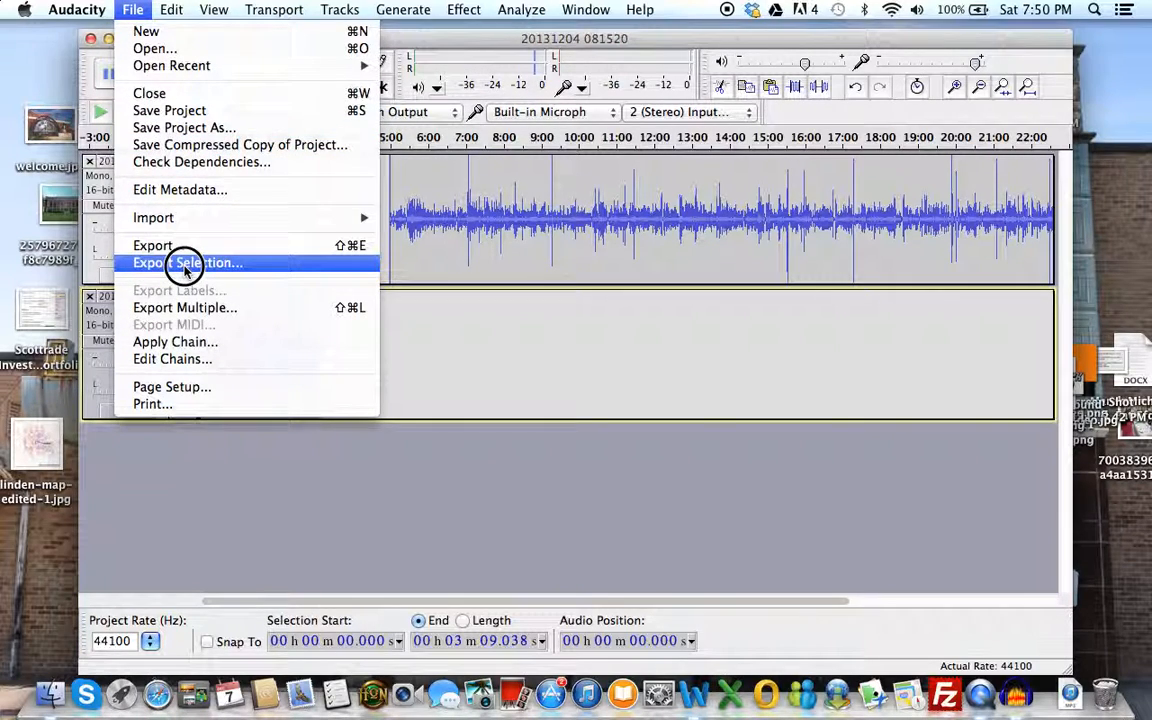
{"action": "left_click", "coordinate": [185, 265]}
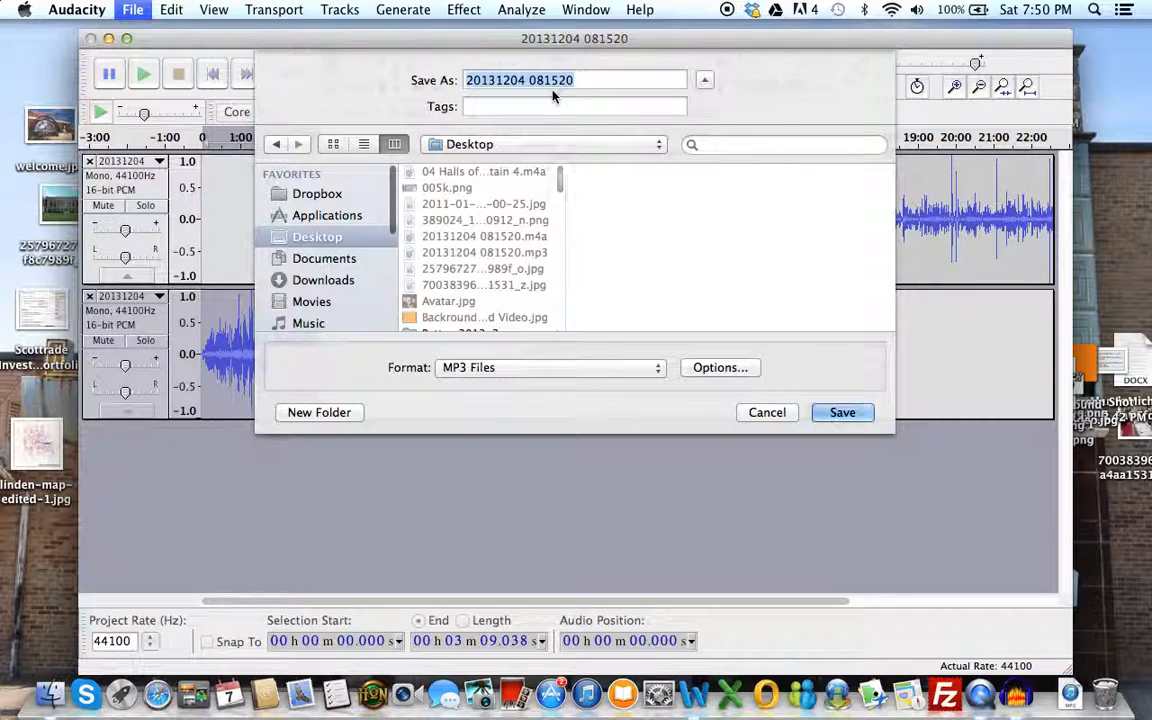
{"action": "type", "text": "Part 1 Interview"}
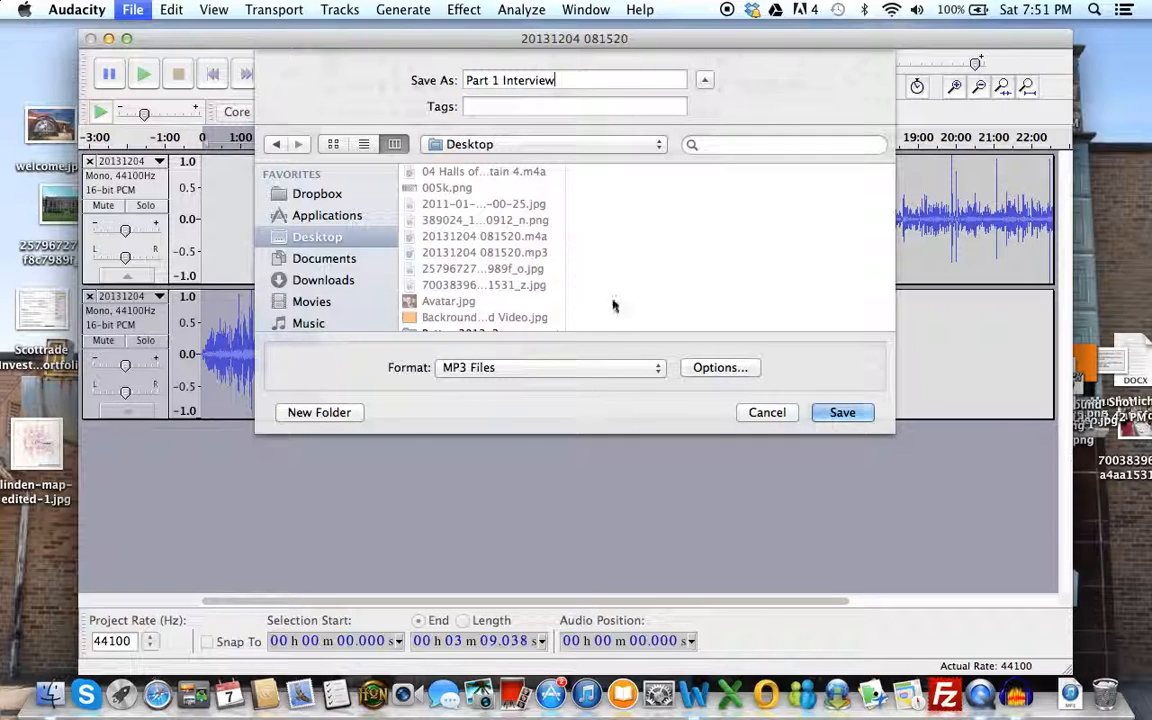
{"action": "left_click", "coordinate": [848, 412]}
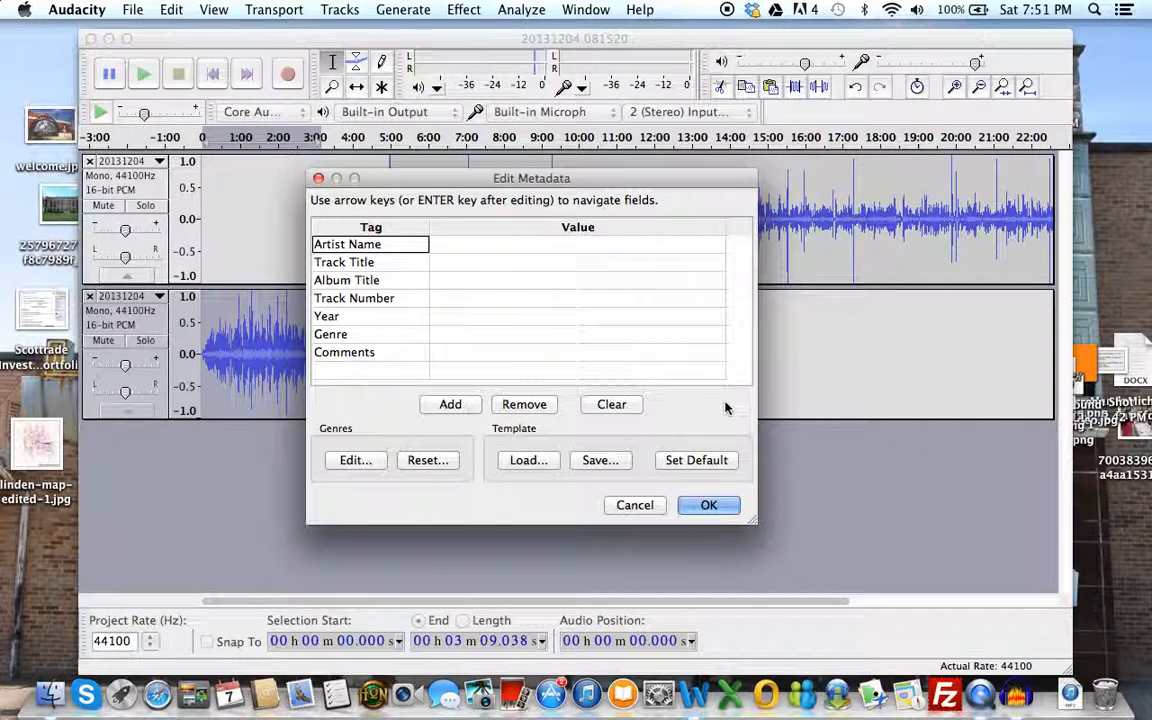
Step: Fill in the artist name and the track title "Interview Part 1" in the metadata, and confirm to finish the MP3 export
{"action": "left_click", "coordinate": [493, 246]}
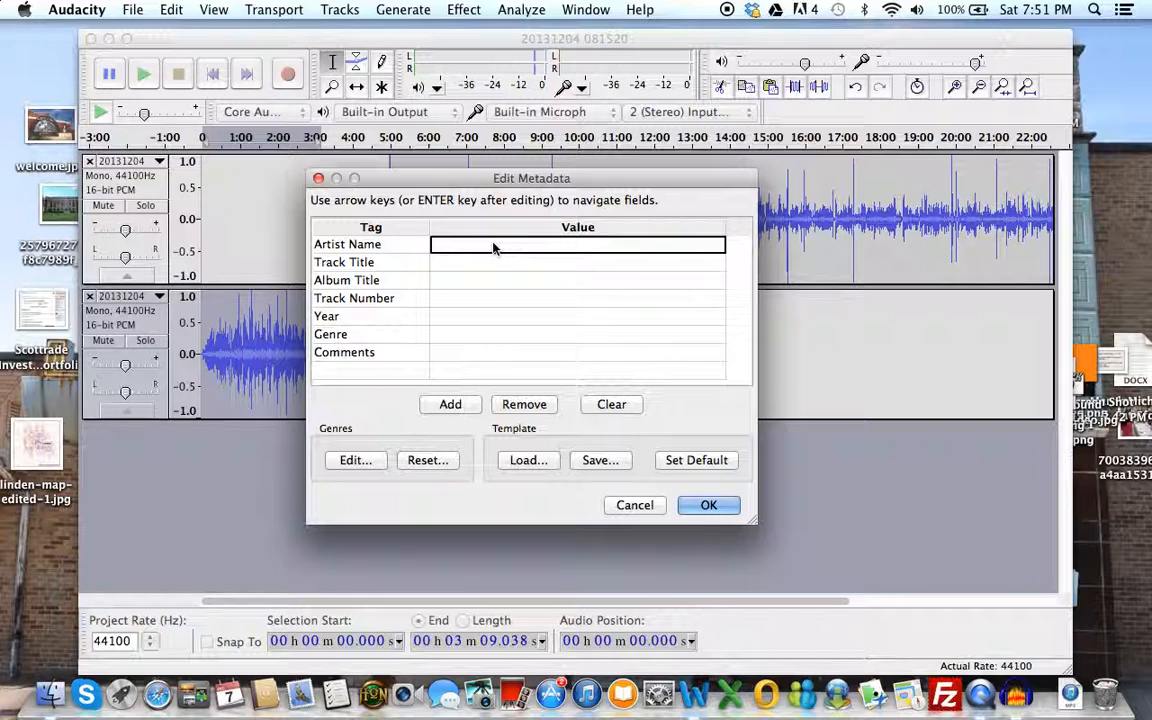
{"action": "type", "text": "Marek"}
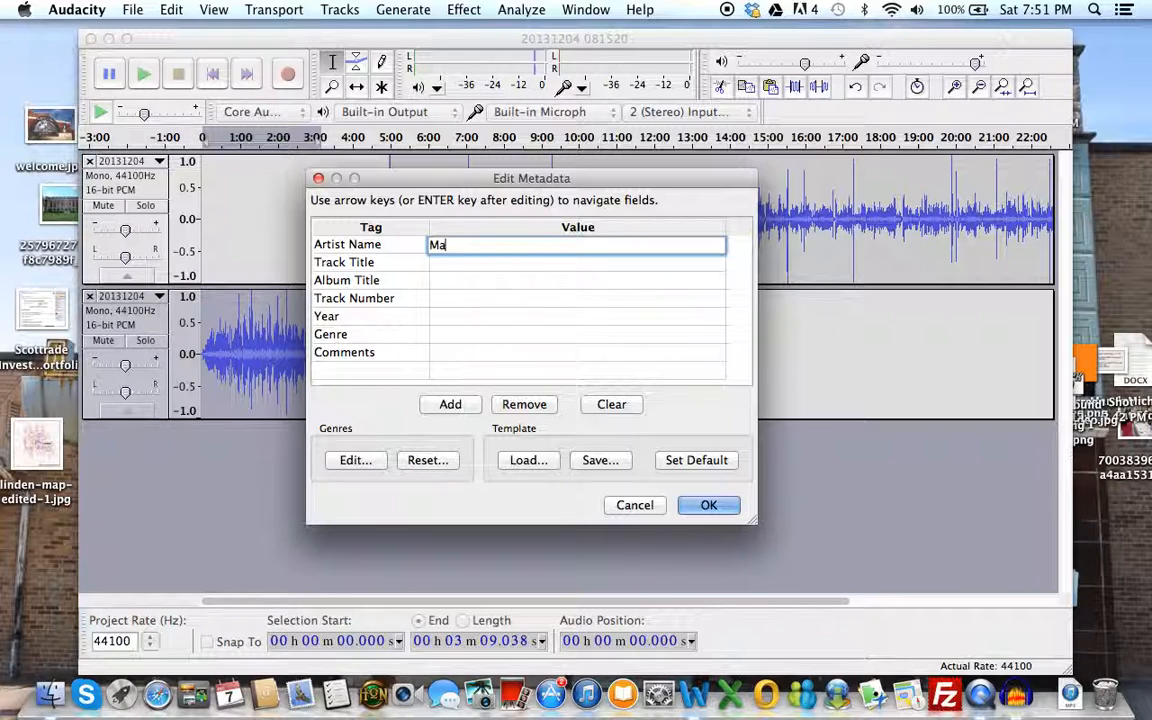
{"action": "key", "text": "Tab"}
{"action": "key", "text": "Tab"}
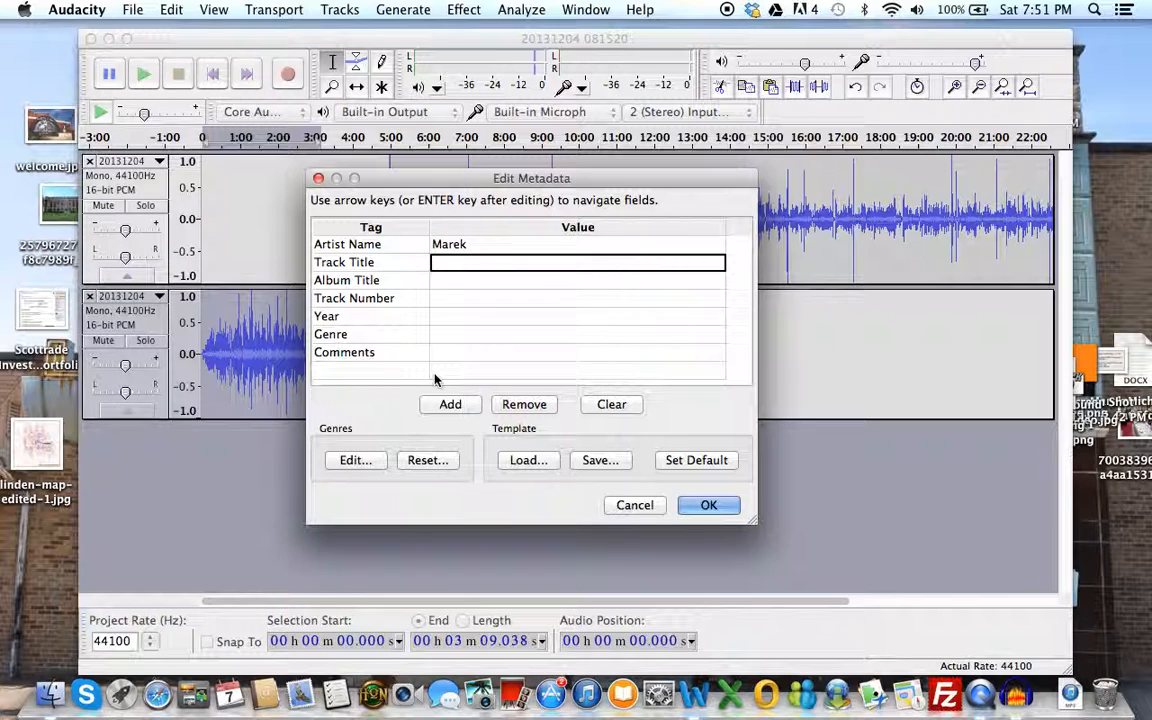
{"action": "type", "text": "Interview Par"}
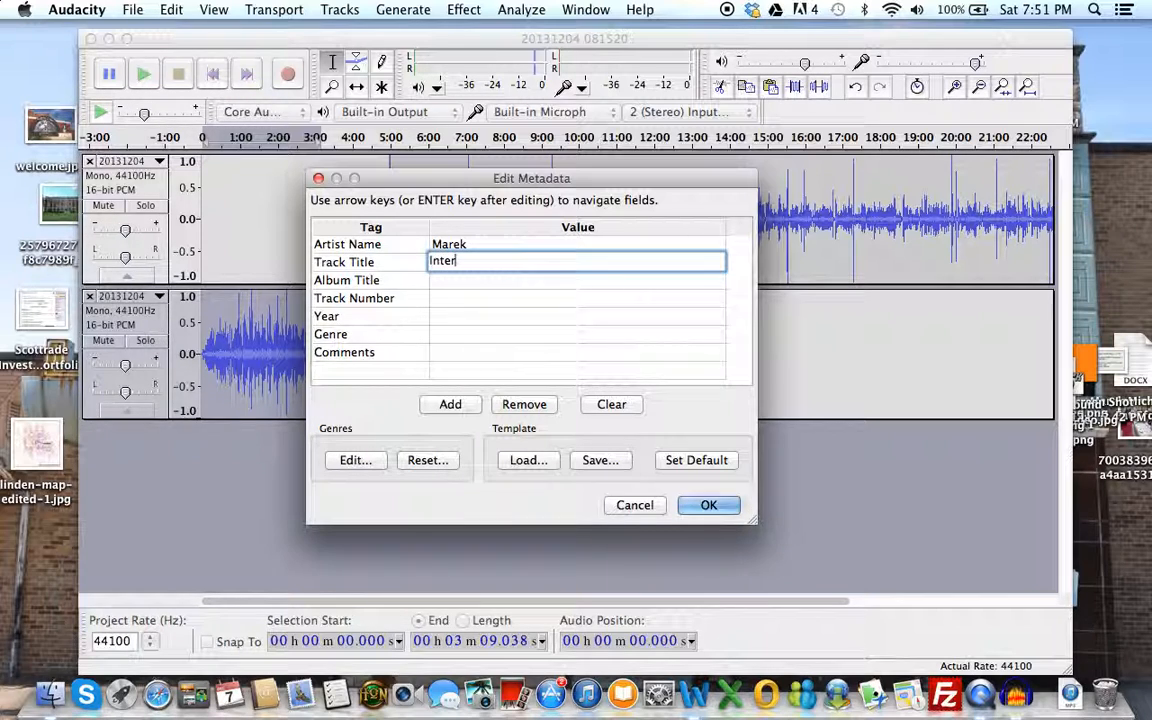
{"action": "type", "text": "t 1"}
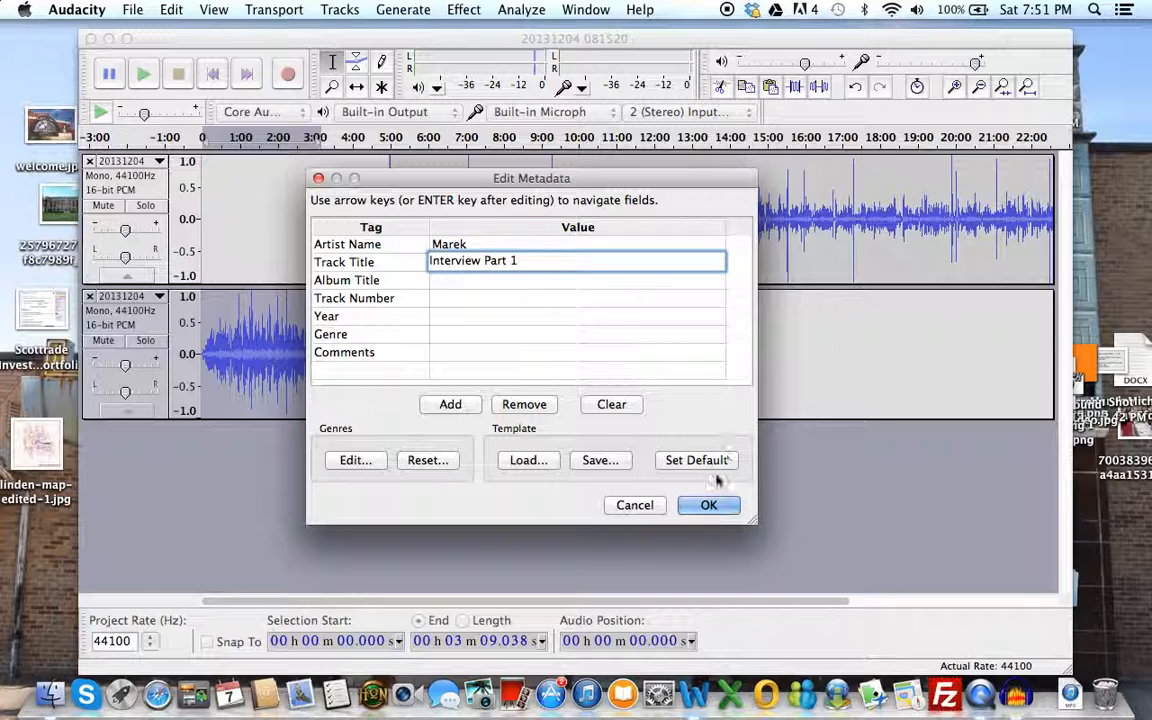
{"action": "left_click", "coordinate": [708, 506]}
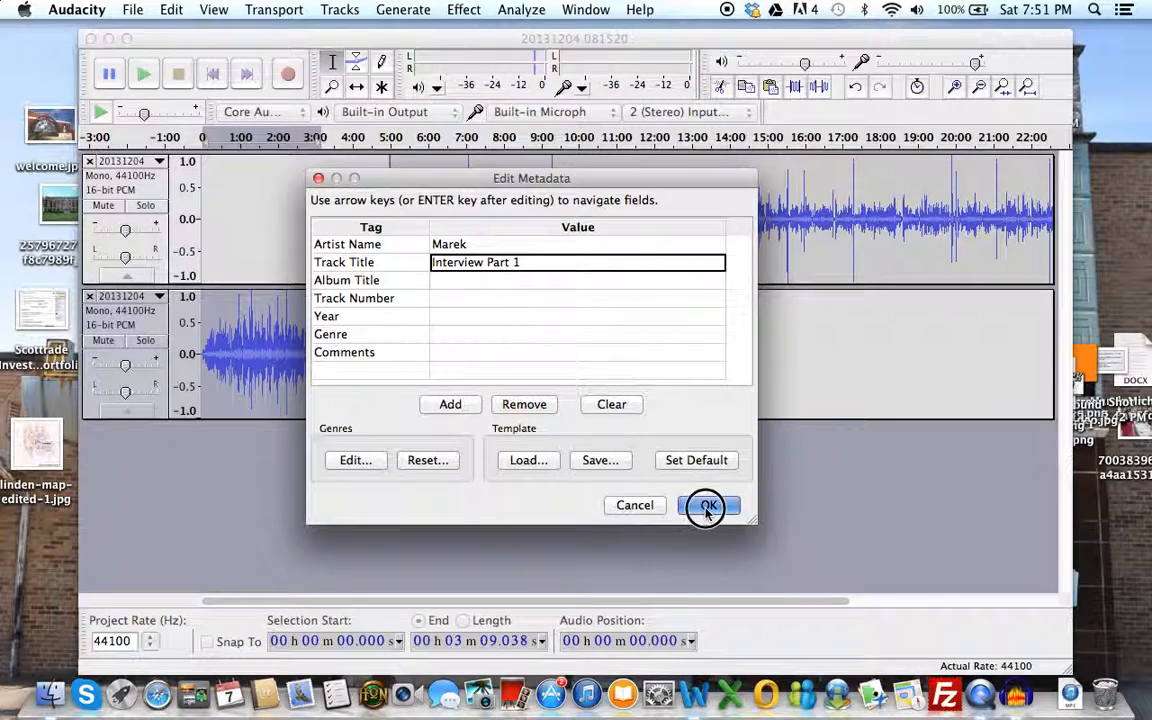
{"action": "left_click", "coordinate": [705, 507]}
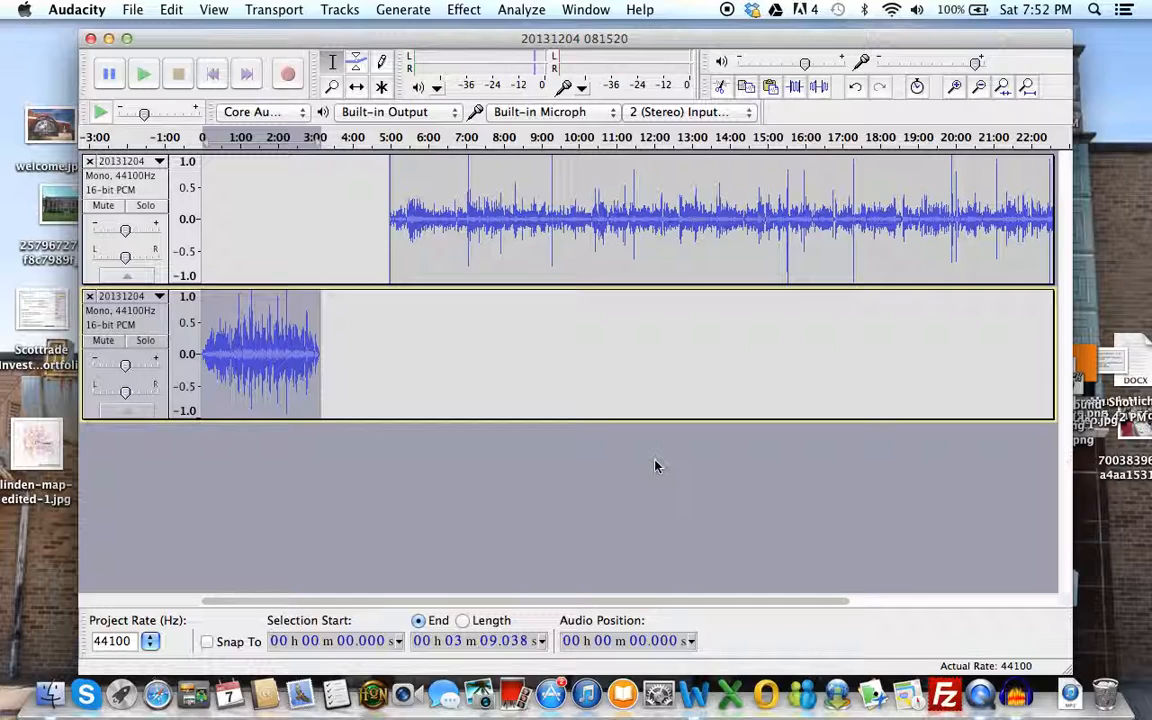
Step: Minimize the Audacity and Applications windows, open "Part 1 Interview.mp3" from the desktop in iTunes, and pause its playback
{"action": "left_click", "coordinate": [109, 39]}
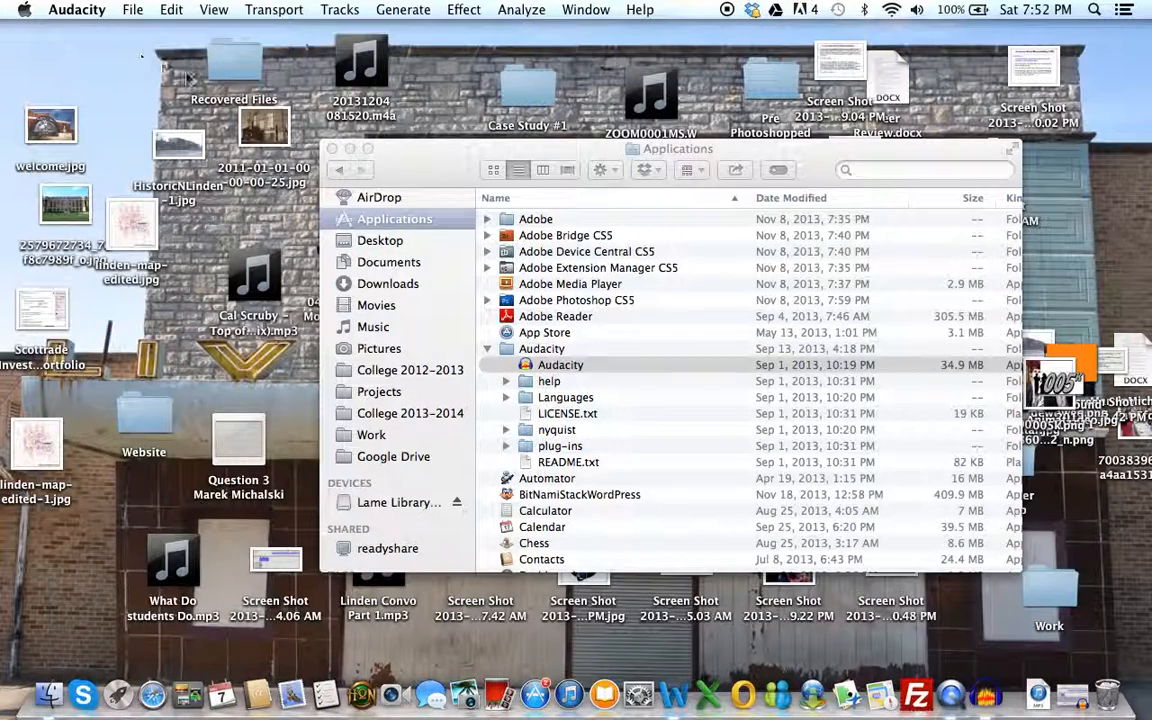
{"action": "left_click", "coordinate": [350, 148]}
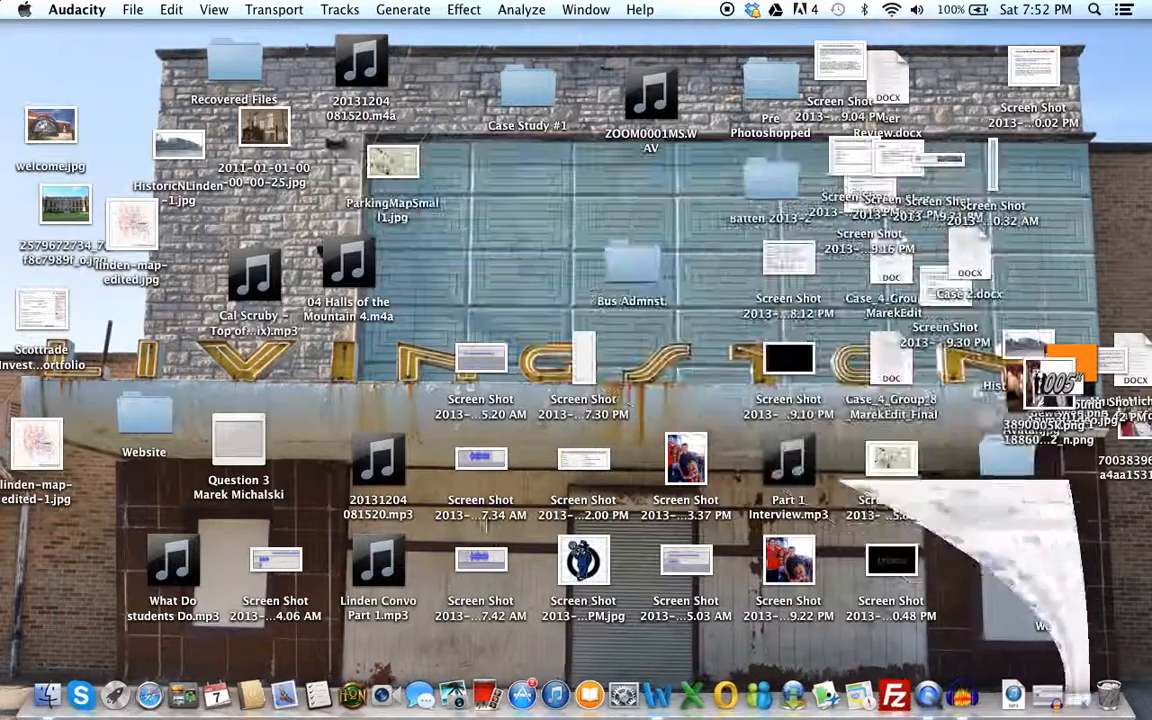
{"action": "double_click", "coordinate": [798, 484]}
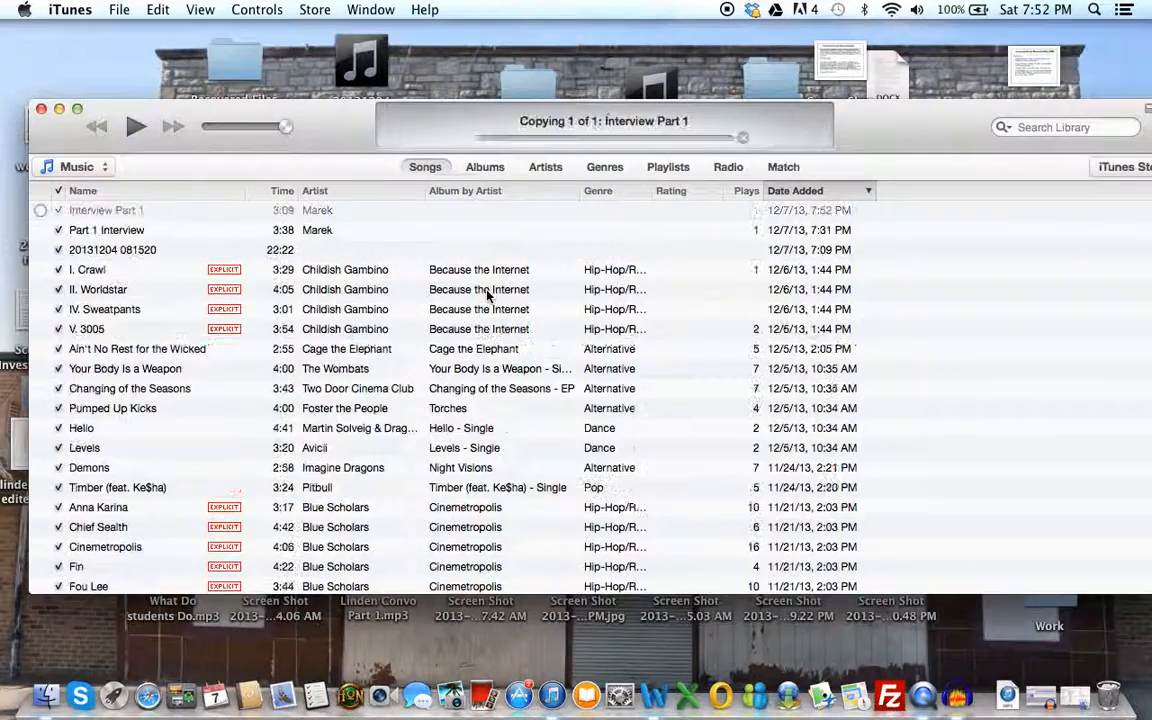
{"action": "left_click", "coordinate": [132, 125]}
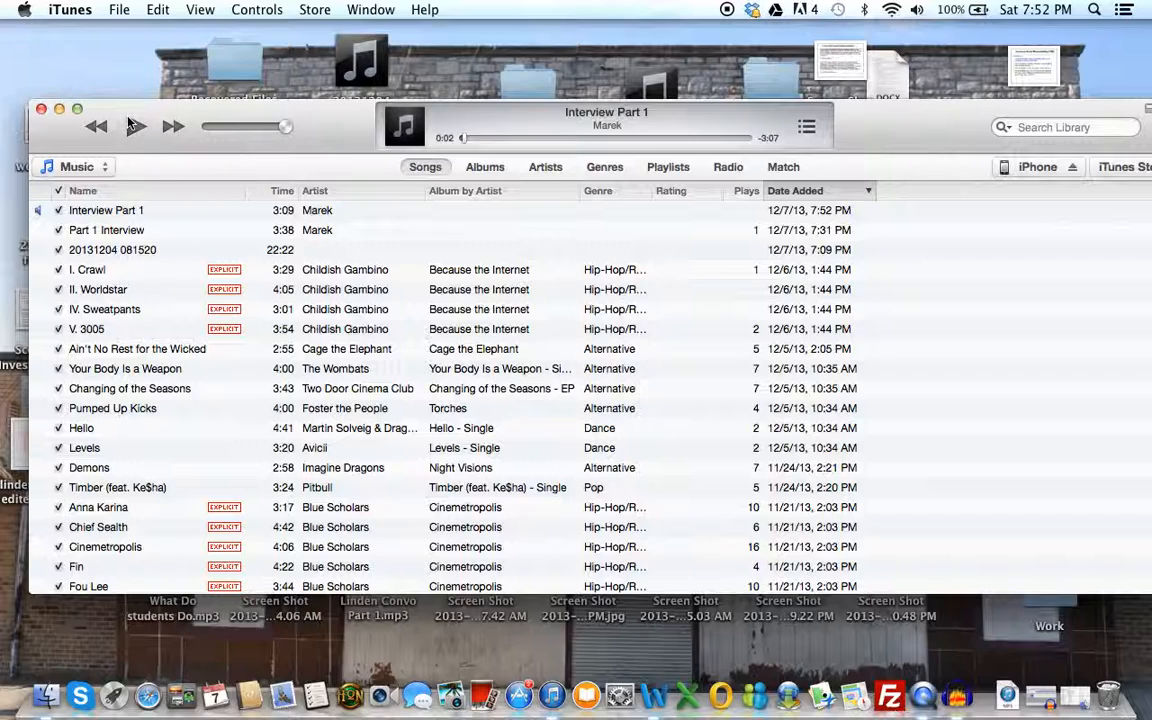
{"action": "left_click_drag", "start_coordinate": [115, 104], "coordinate": [117, 84]}
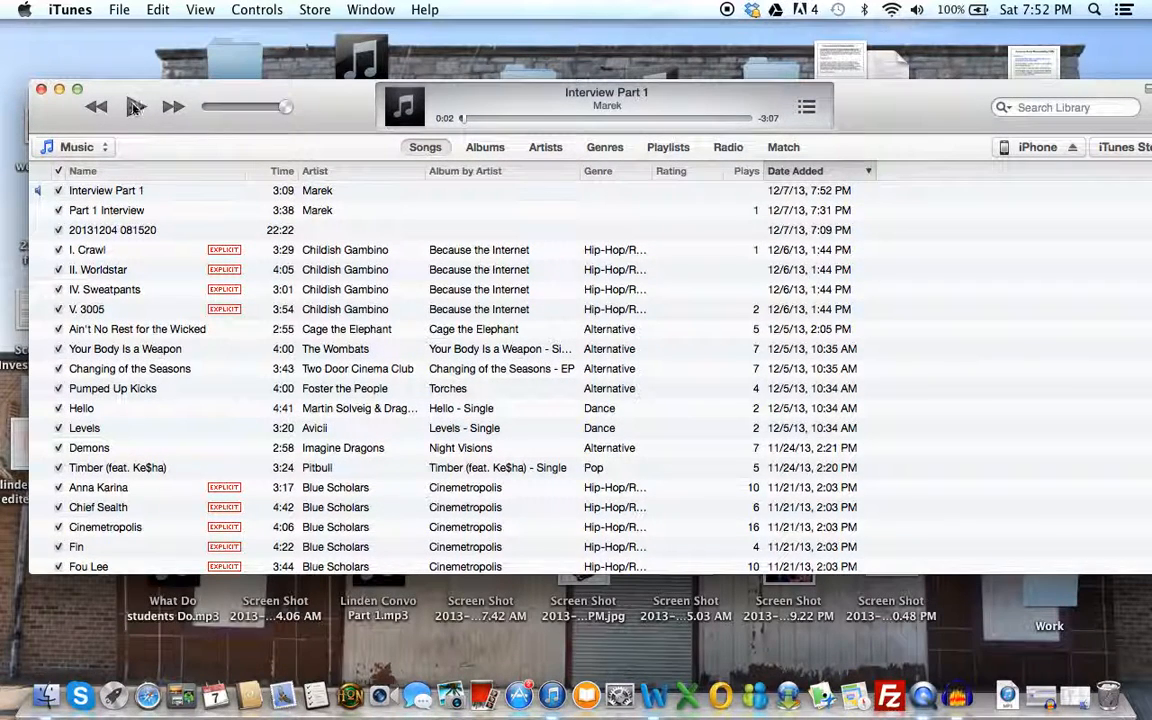
Step: Play the opening seconds of "Interview Part 1" with the system volume raised five steps, and pause to check the fade-in
{"action": "left_click", "coordinate": [136, 108]}
{"action": "key", "text": "XF86AudioRaiseVolume"}
{"action": "key", "text": "XF86AudioRaiseVolume"}
{"action": "key", "text": "XF86AudioRaiseVolume"}
{"action": "key", "text": "XF86AudioRaiseVolume"}
{"action": "key", "text": "XF86AudioRaiseVolume"}
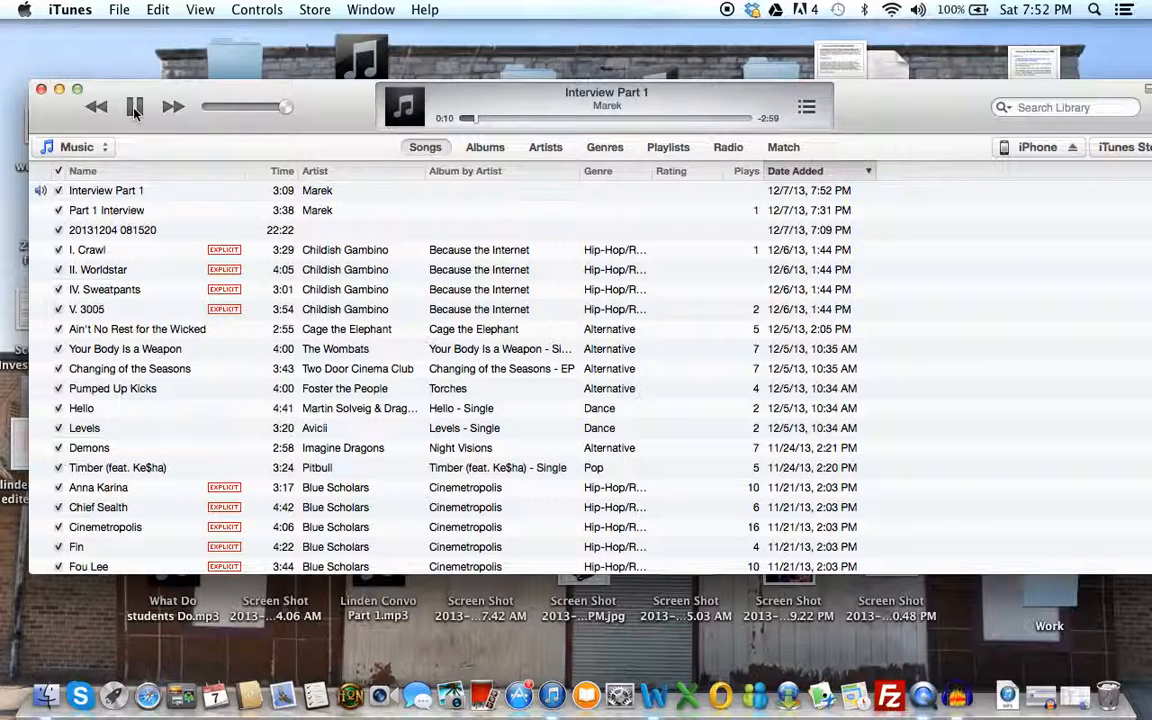
{"action": "left_click", "coordinate": [135, 107]}
Step: Play the end of "Interview Part 1" to hear the fade-out, pause playback, and minimize the iTunes window
{"action": "left_click", "coordinate": [724, 119]}
{"action": "left_click", "coordinate": [128, 106]}
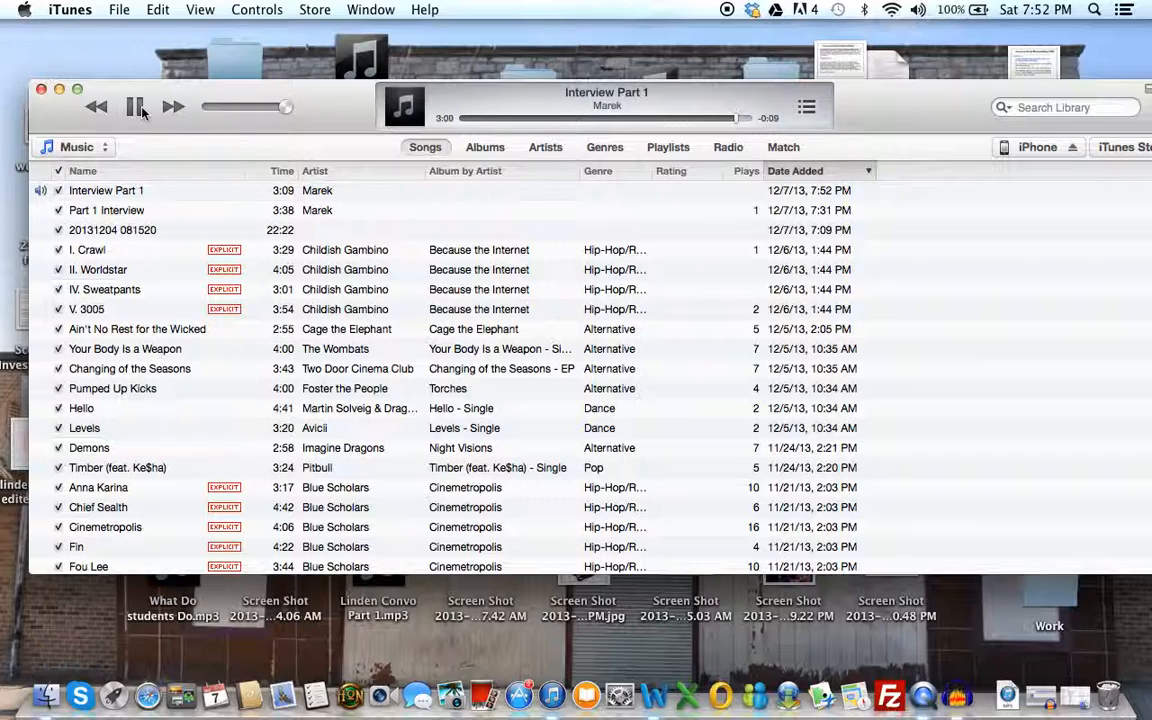
{"action": "left_click", "coordinate": [136, 107]}
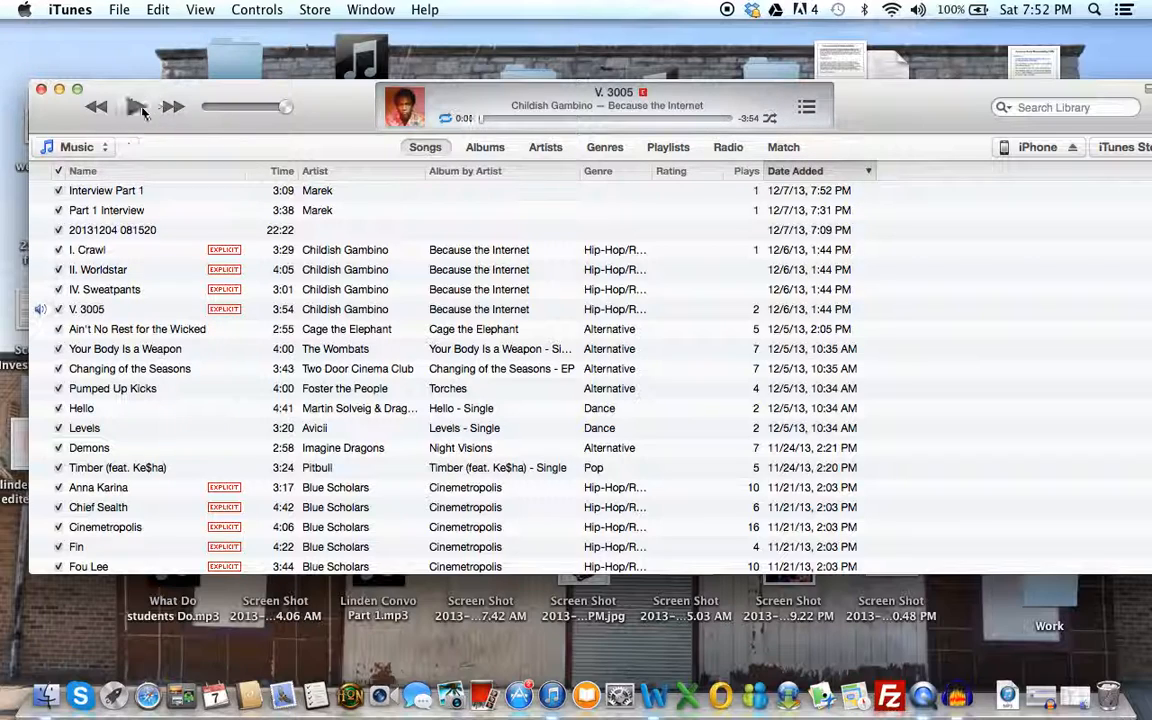
{"action": "left_click", "coordinate": [58, 90]}
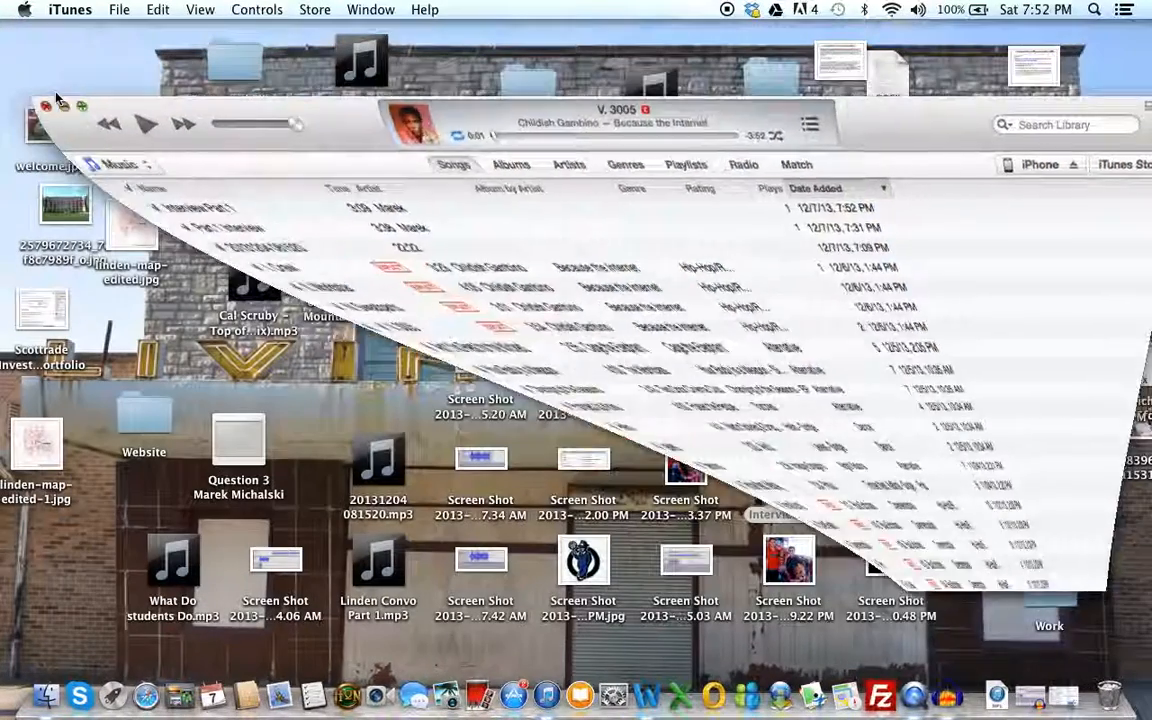